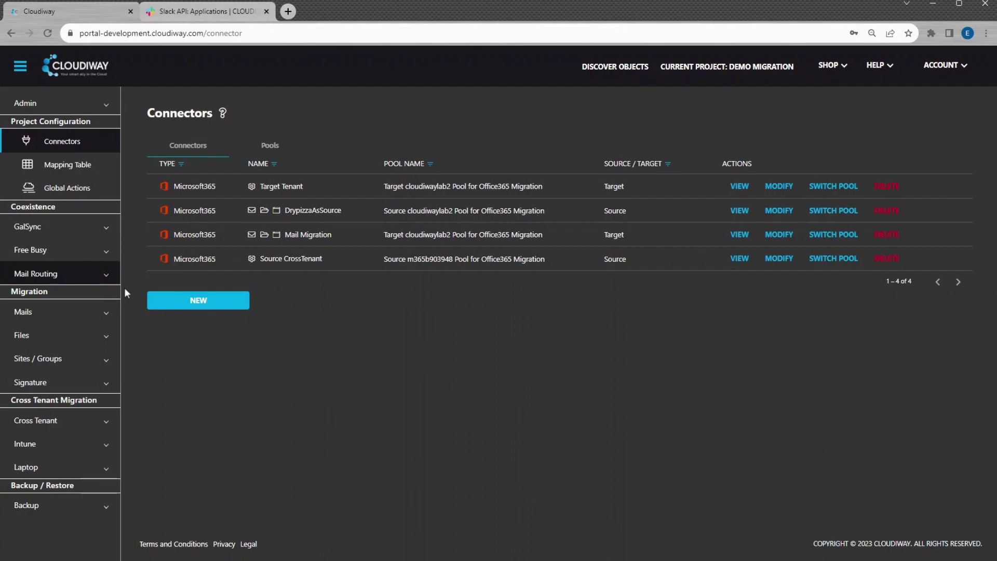
- Open help.cloudiway.com in a new tab and search the help articles for 'slack'
left_click(288, 11)
type("help.c")
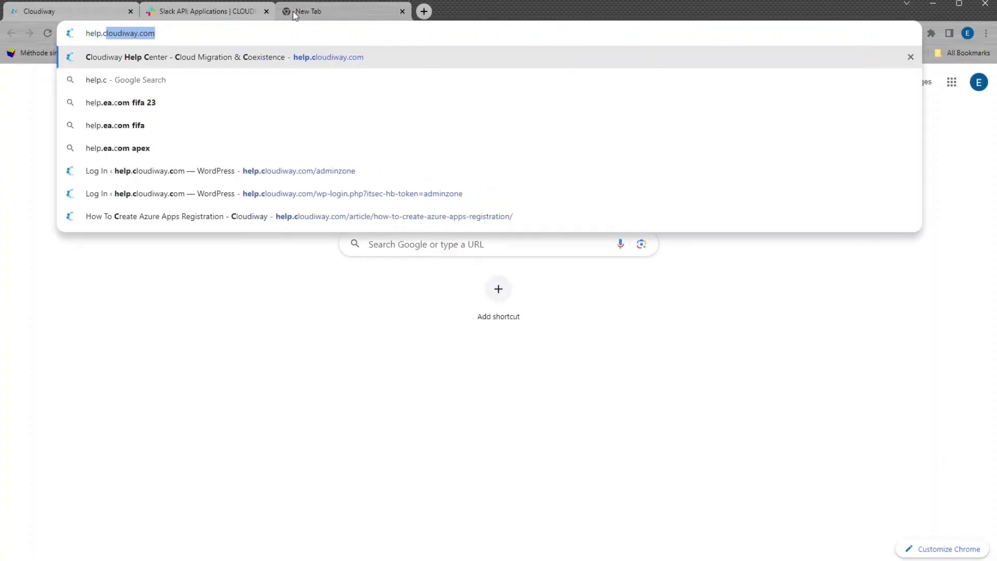
key("Return")
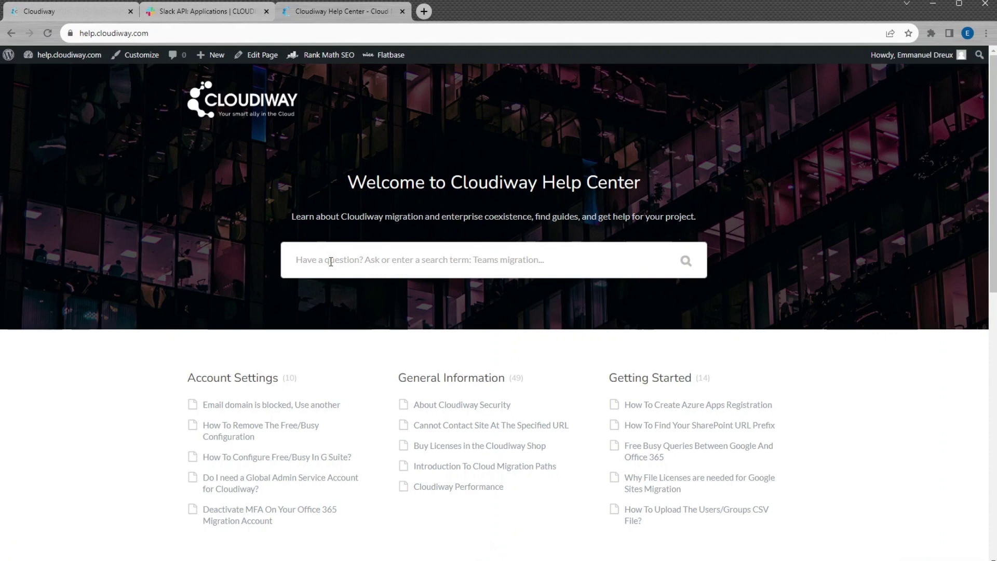
left_click(331, 261)
type("slack")
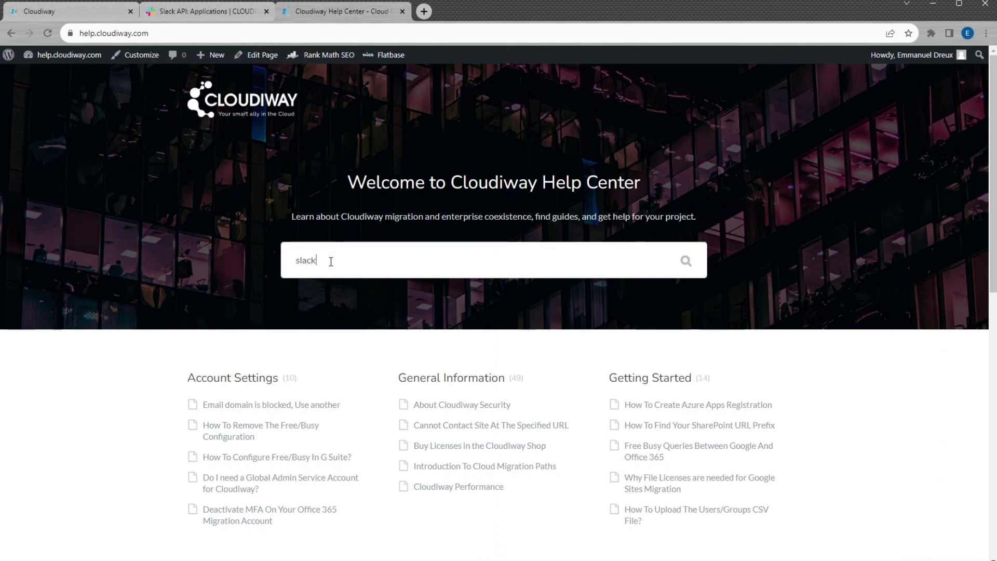
key("Return")
- Scroll through the Slack Connector Configuration article's Slack token generation steps
scroll(207, 304, "down", 2)
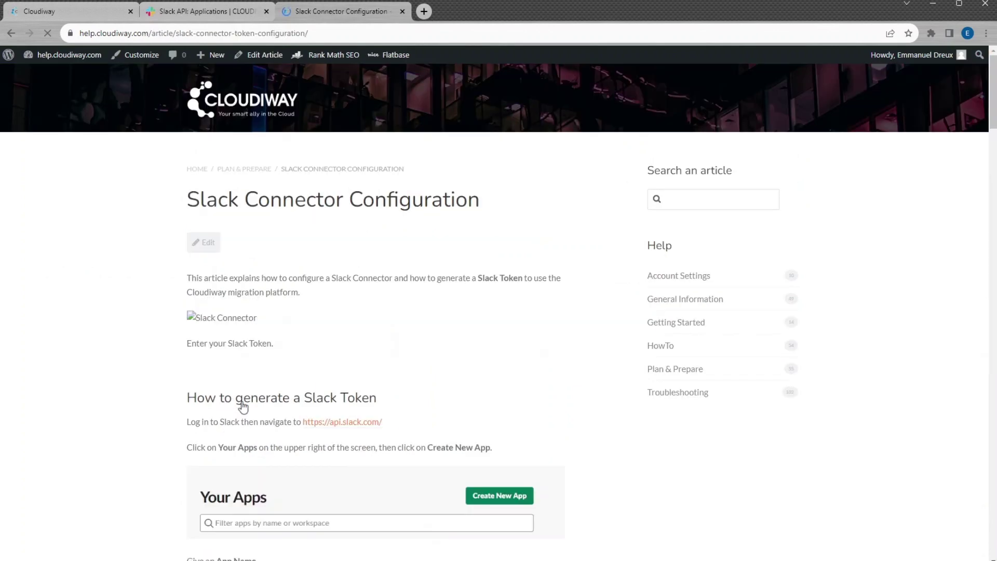
scroll(156, 294, "down", 2)
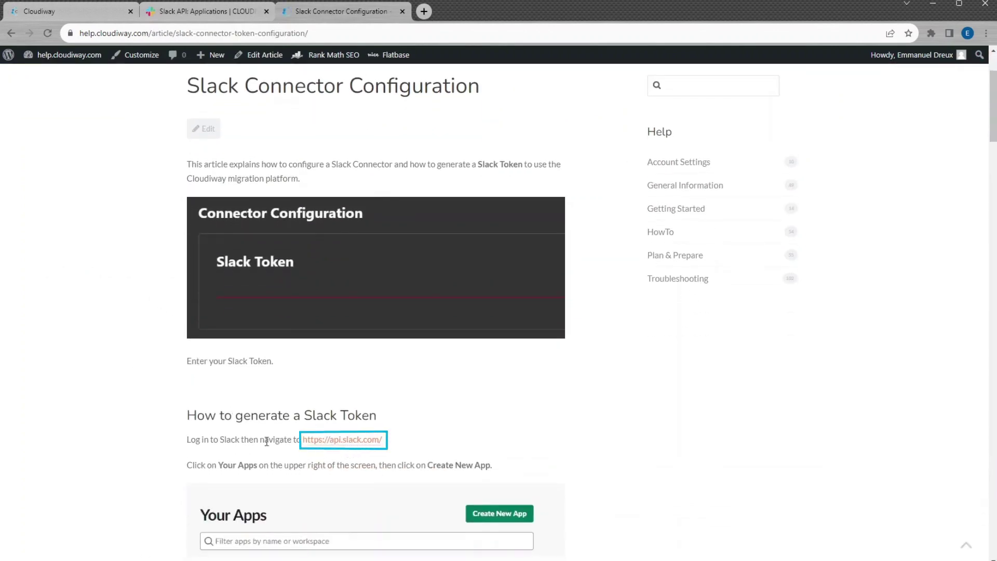
scroll(266, 441, "down", 5)
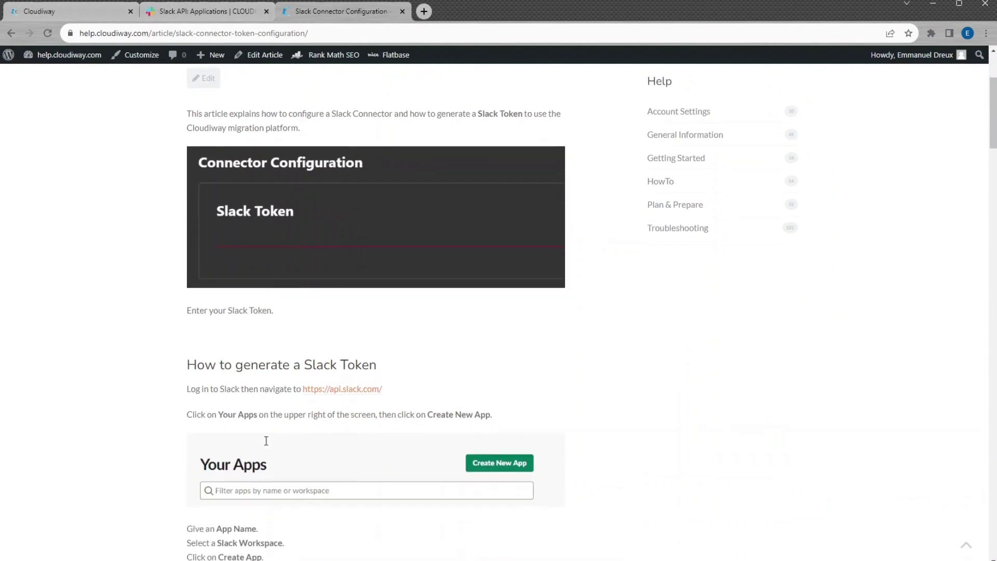
scroll(416, 445, "down", 13)
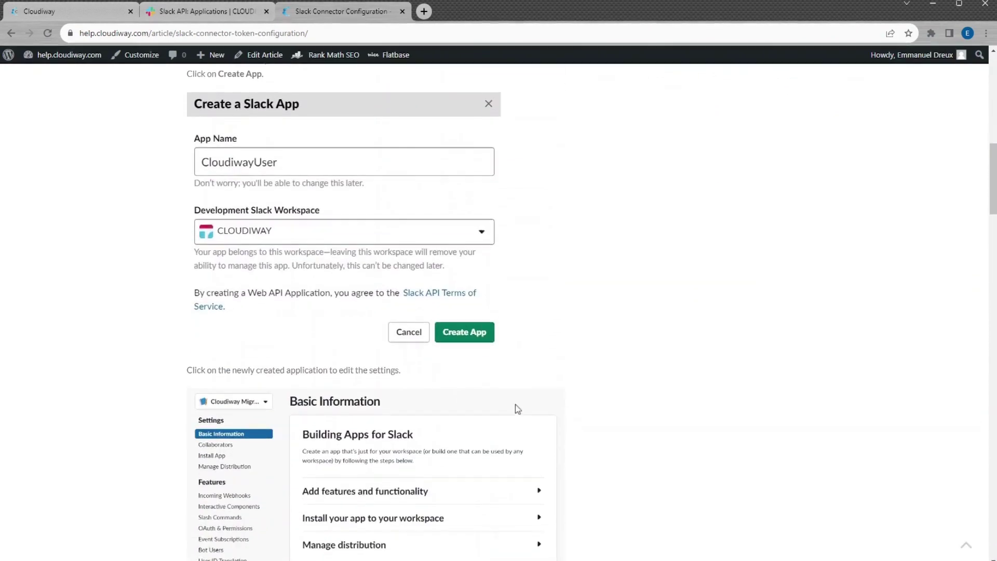
scroll(545, 397, "down", 17)
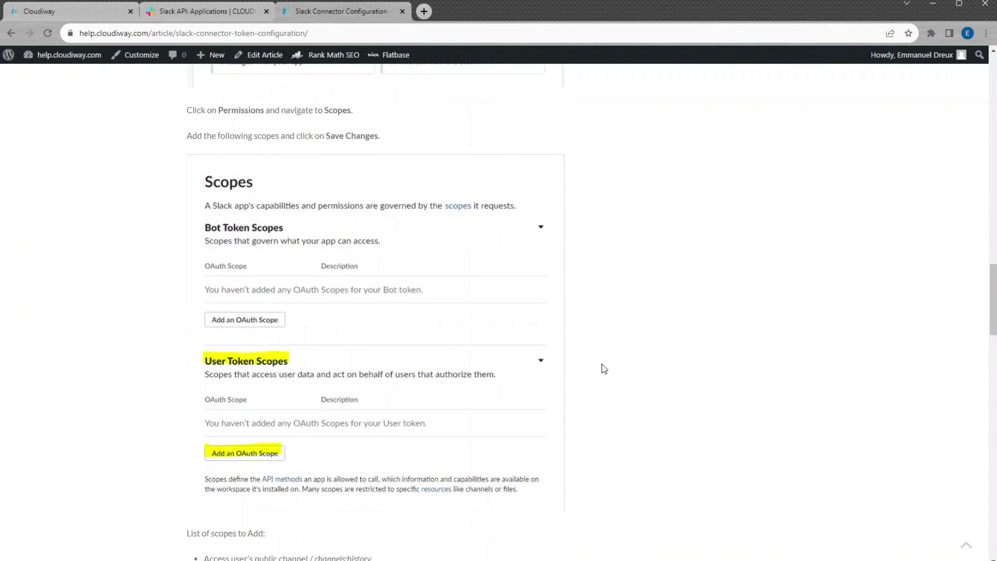
scroll(604, 368, "down", 13)
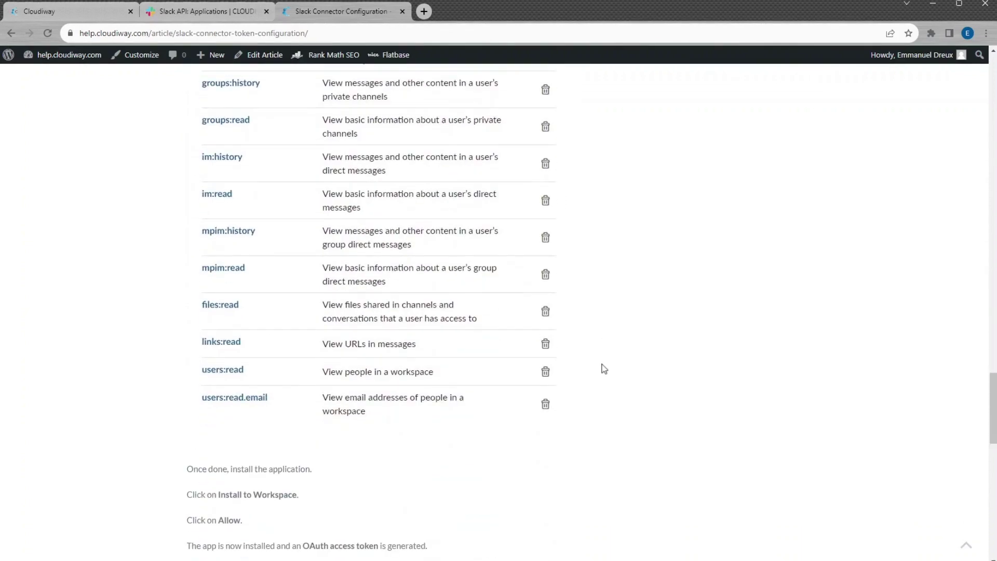
scroll(604, 369, "down", 3)
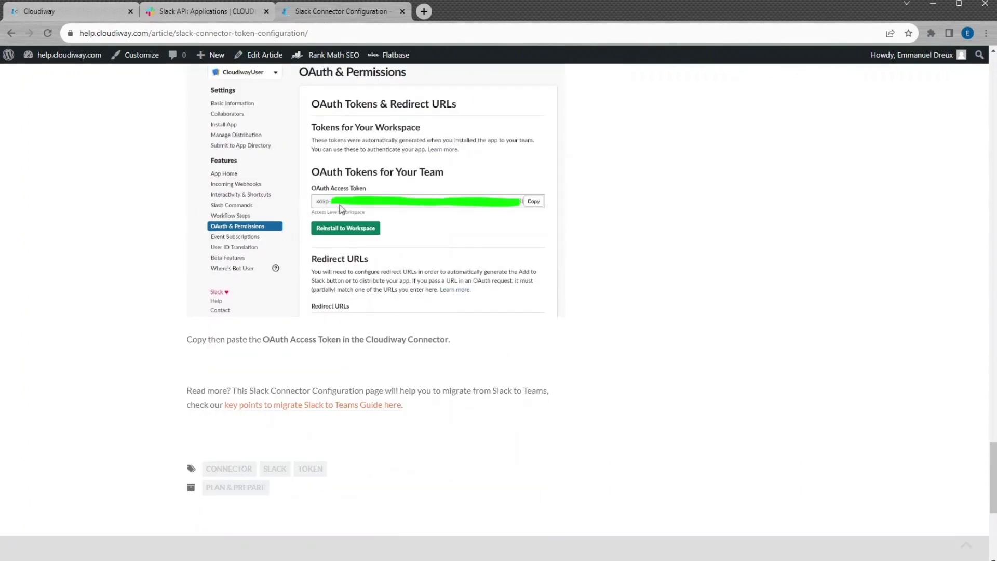
- In the Slack API tab, open the Migration app's OAuth & Permissions page to get its User OAuth Token
left_click(193, 13)
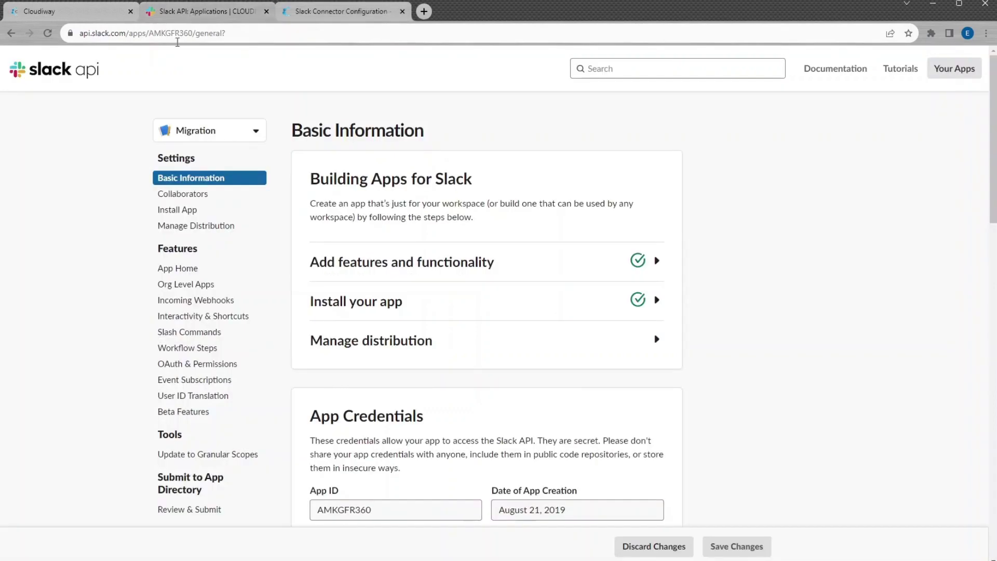
left_click(178, 367)
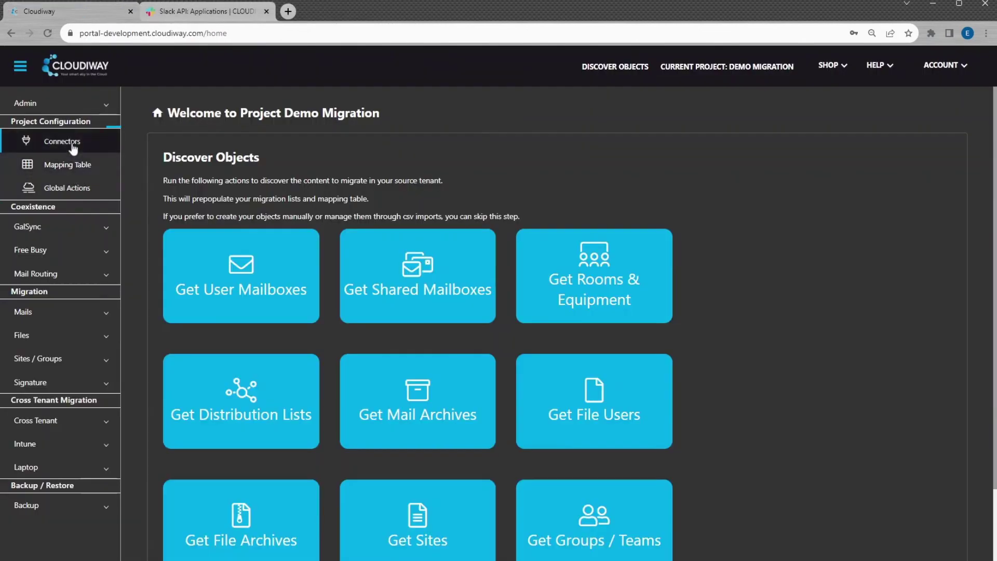
- Start a new Slack connector named Source Slack for Sites, Groups, Teams
left_click(73, 148)
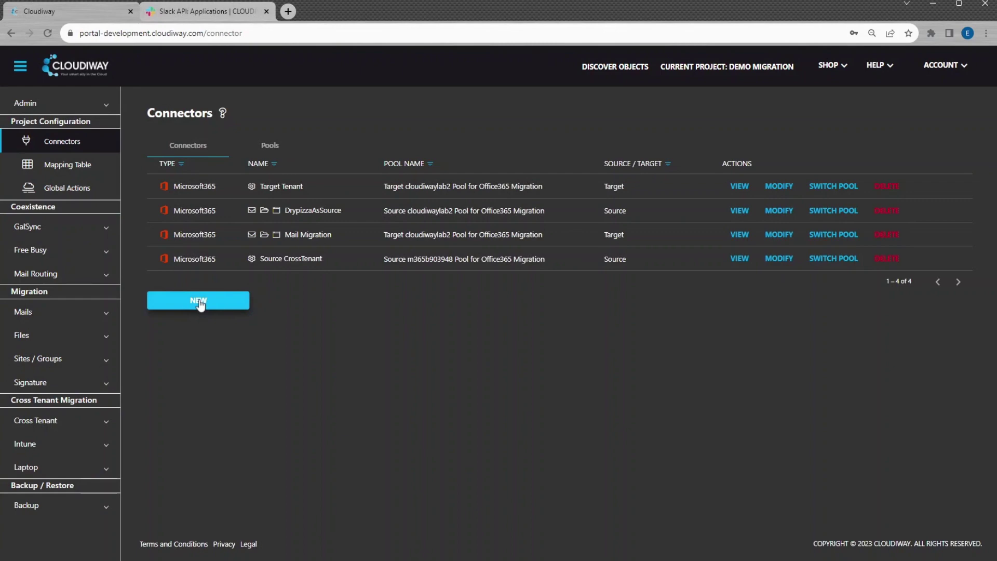
left_click(200, 303)
left_click(167, 241)
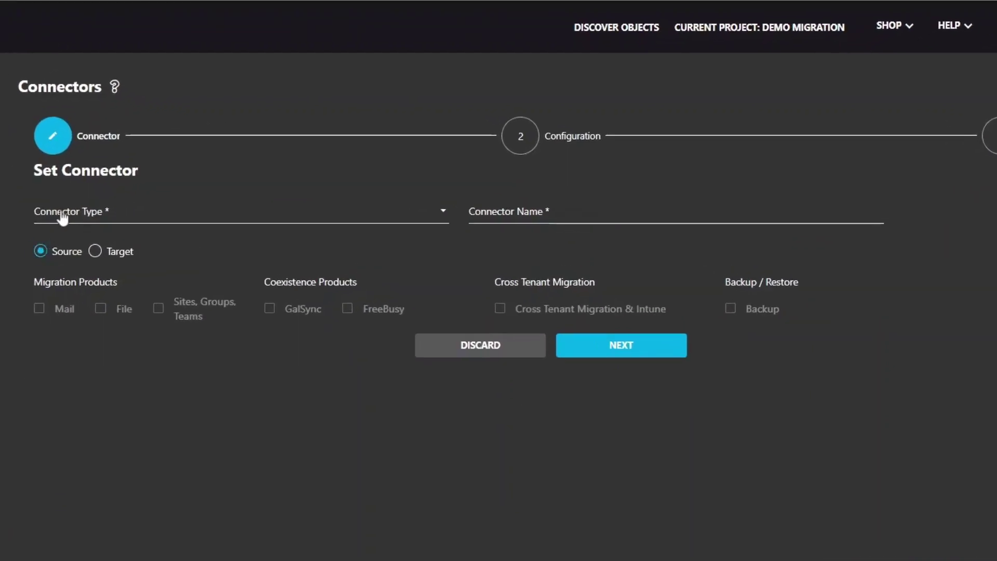
left_click(181, 214)
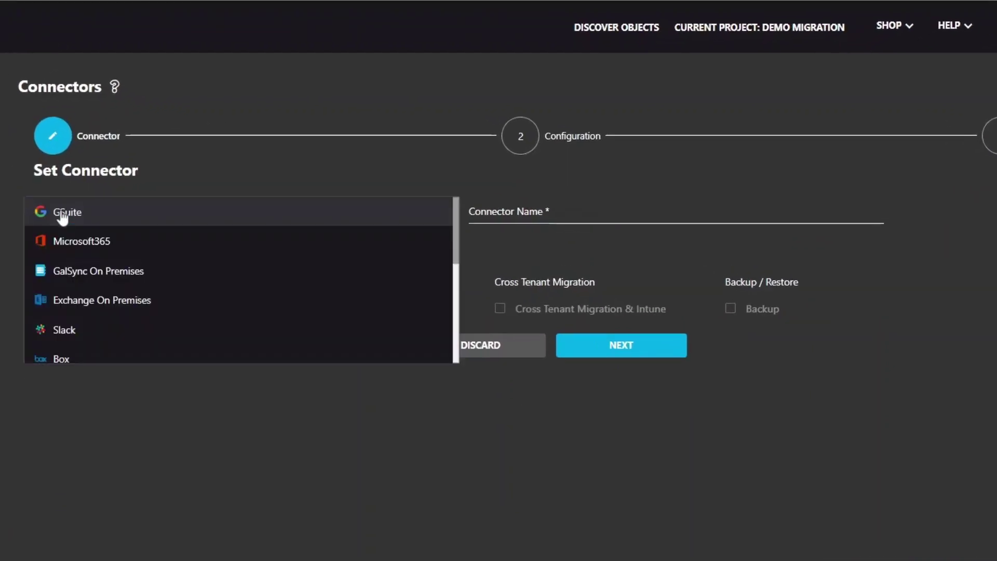
left_click(51, 329)
left_click(500, 212)
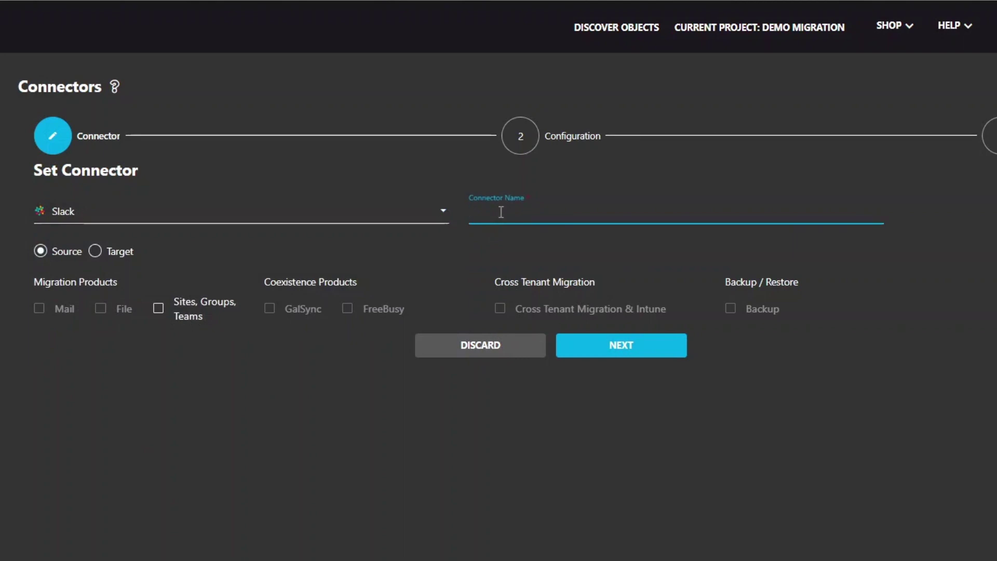
type("Source Slack")
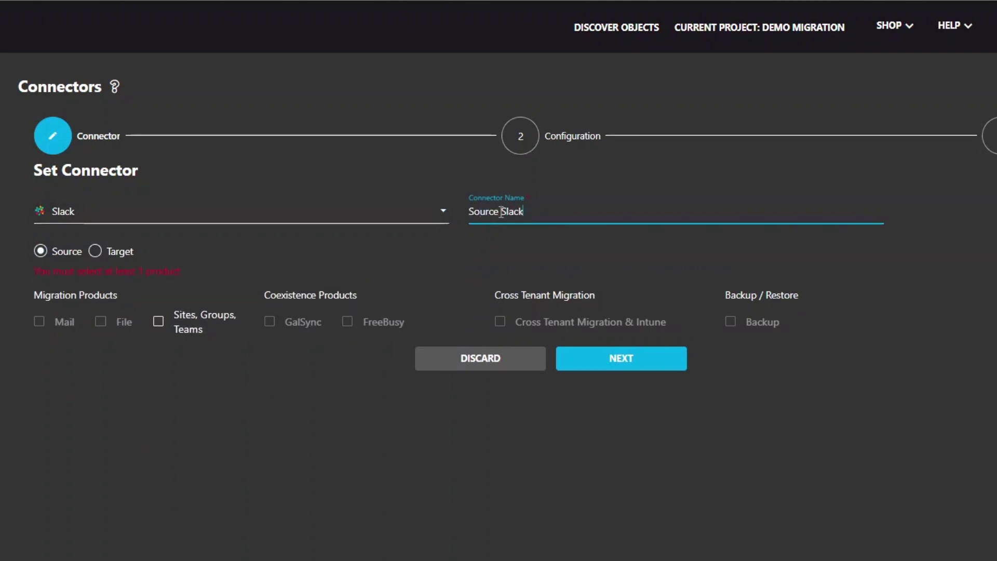
left_click(158, 323)
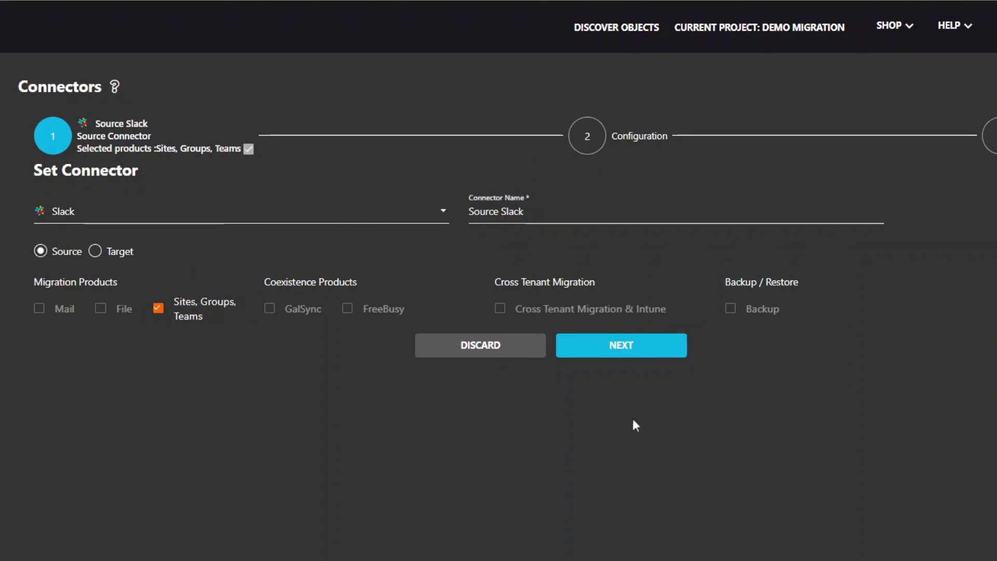
left_click(620, 345)
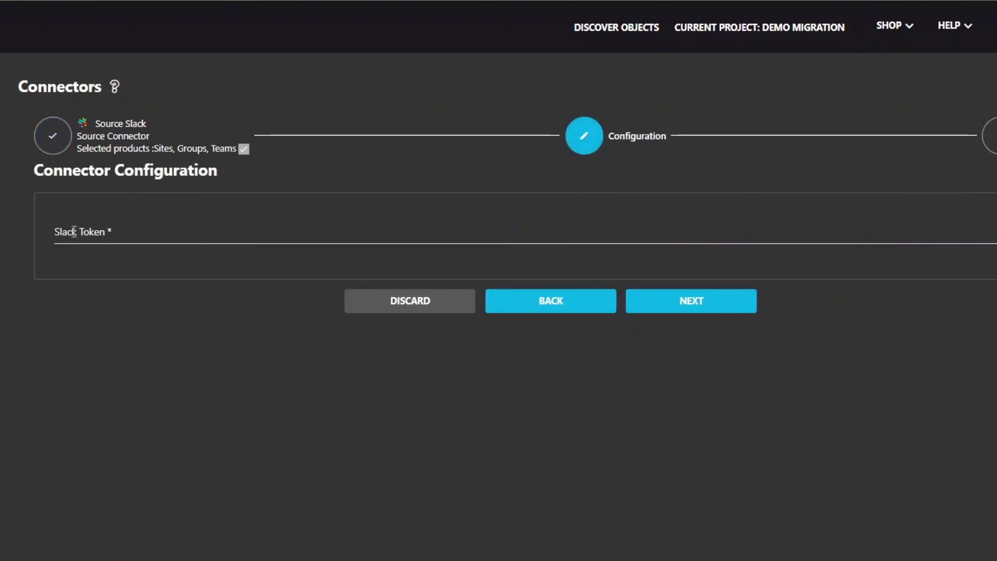
- Paste the copied Slack token into the connector configuration and complete the Source Slack connector
left_click(120, 228)
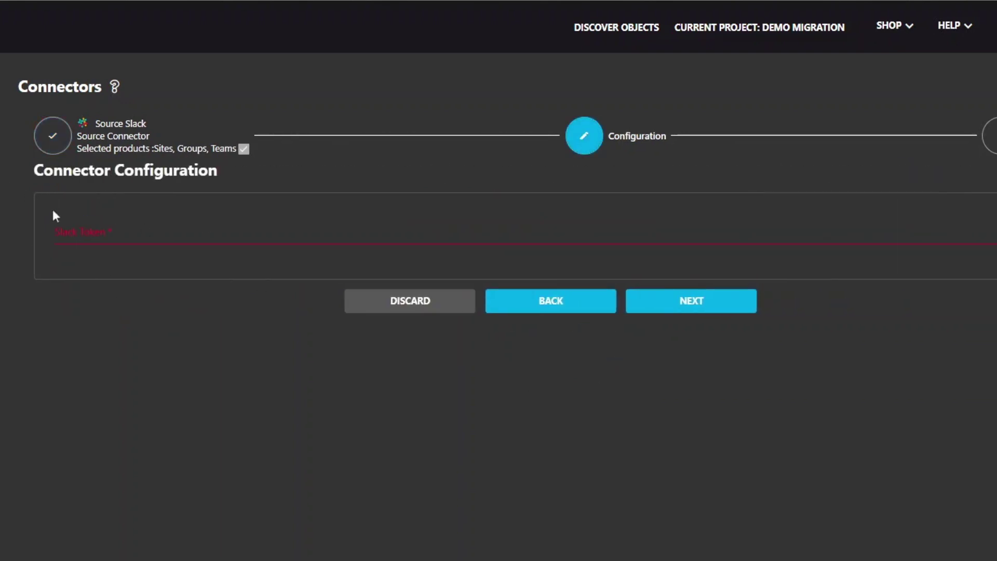
left_click(72, 230)
key("ctrl+v")
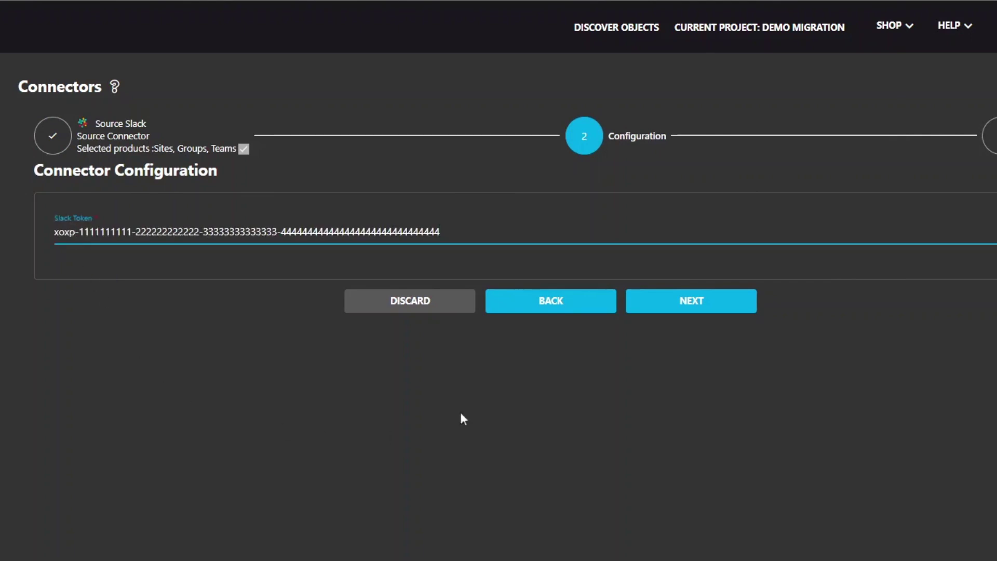
left_click(669, 303)
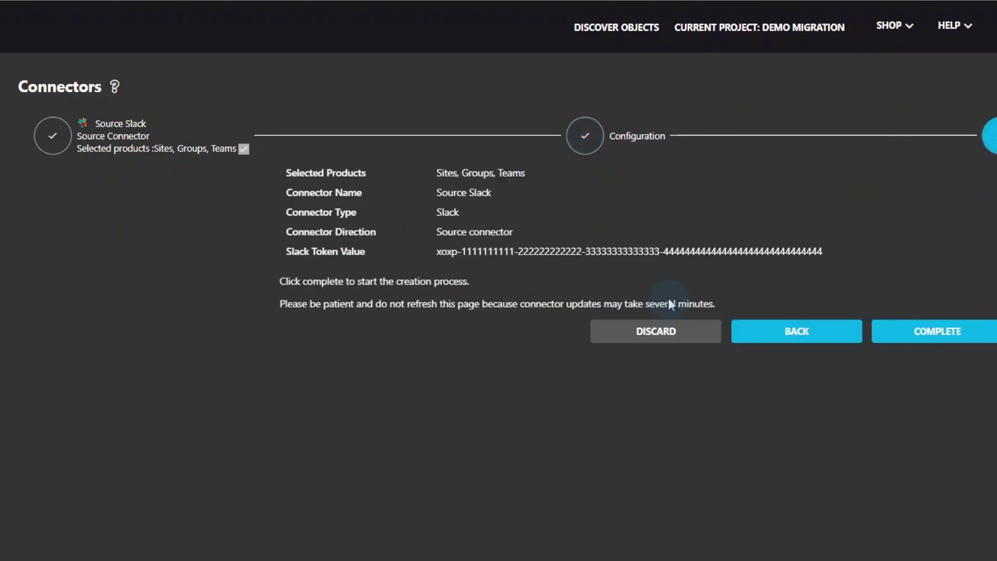
left_click(690, 334)
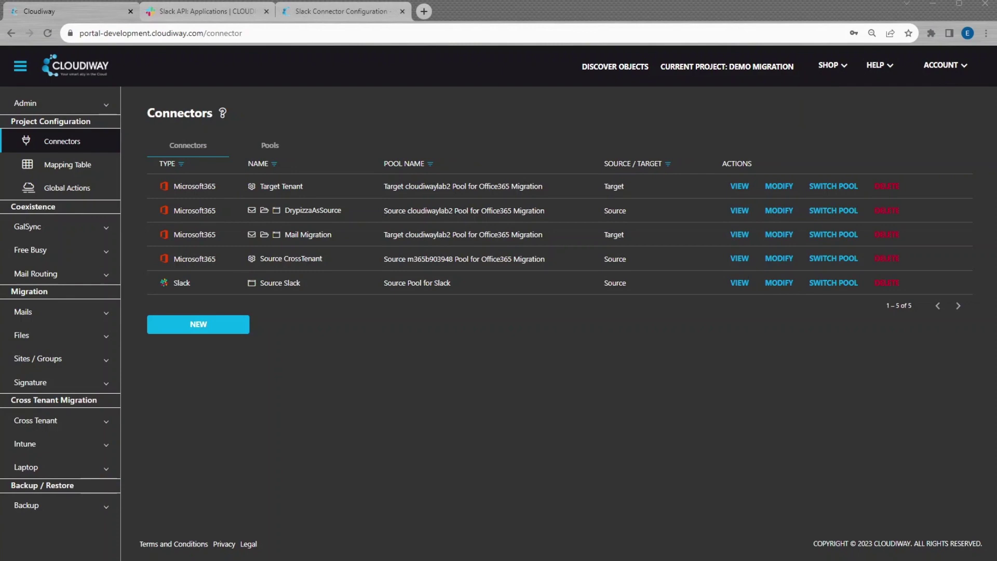
- Create a GSuite connector named Target Google Spaces, set as Target for Sites, Groups, Teams
left_click(198, 324)
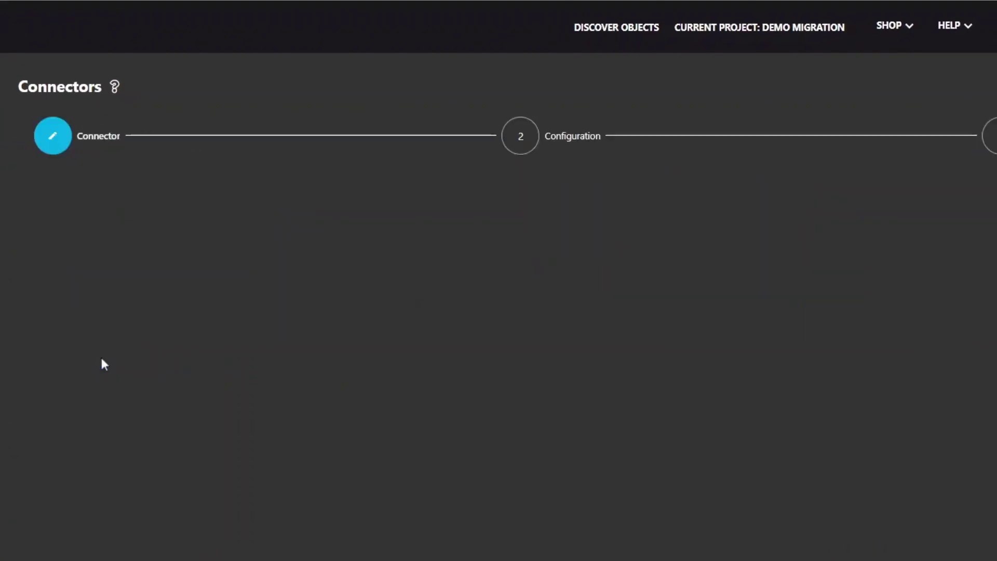
left_click(73, 217)
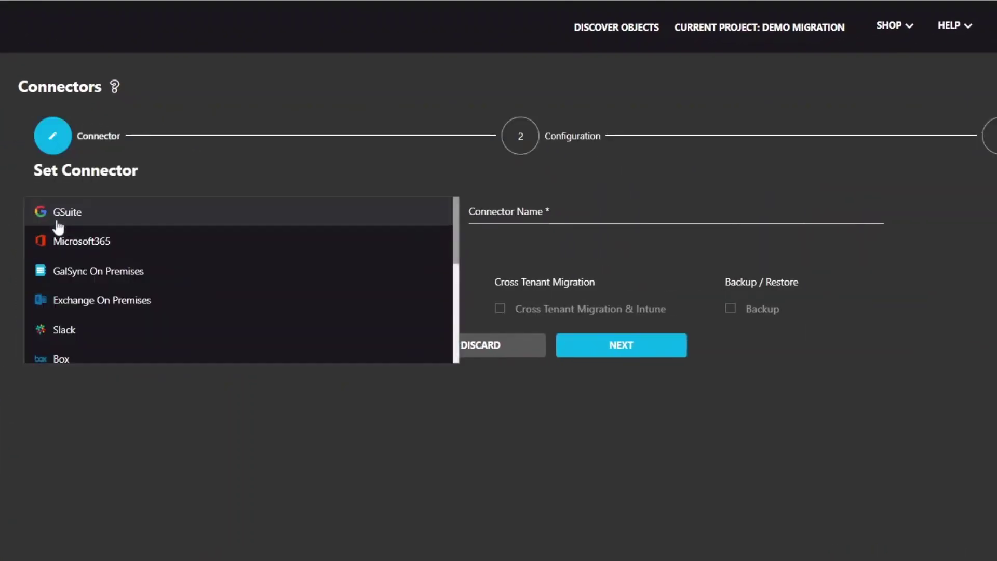
left_click(56, 214)
left_click(512, 209)
type("Target Google Spaces")
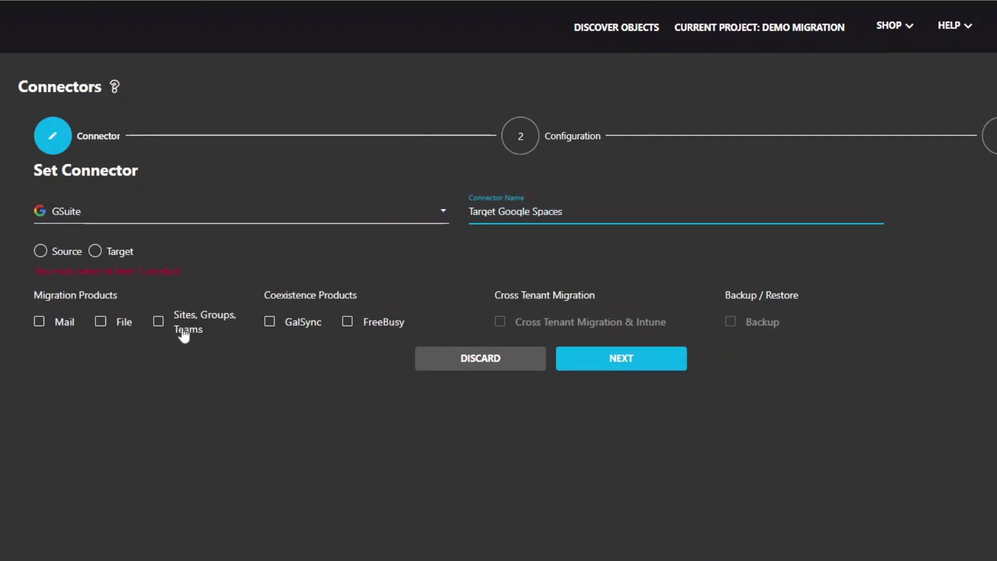
left_click(96, 252)
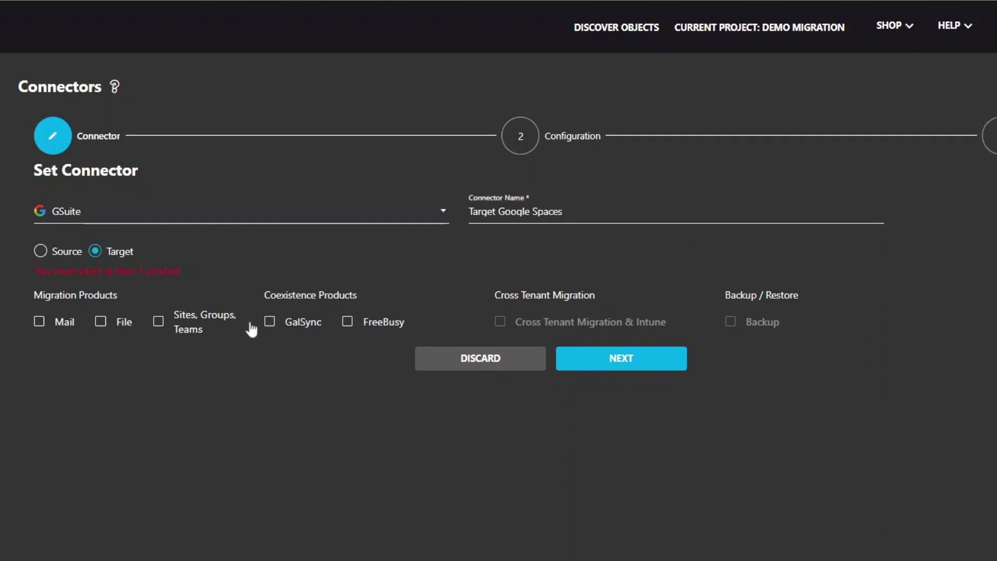
left_click(158, 321)
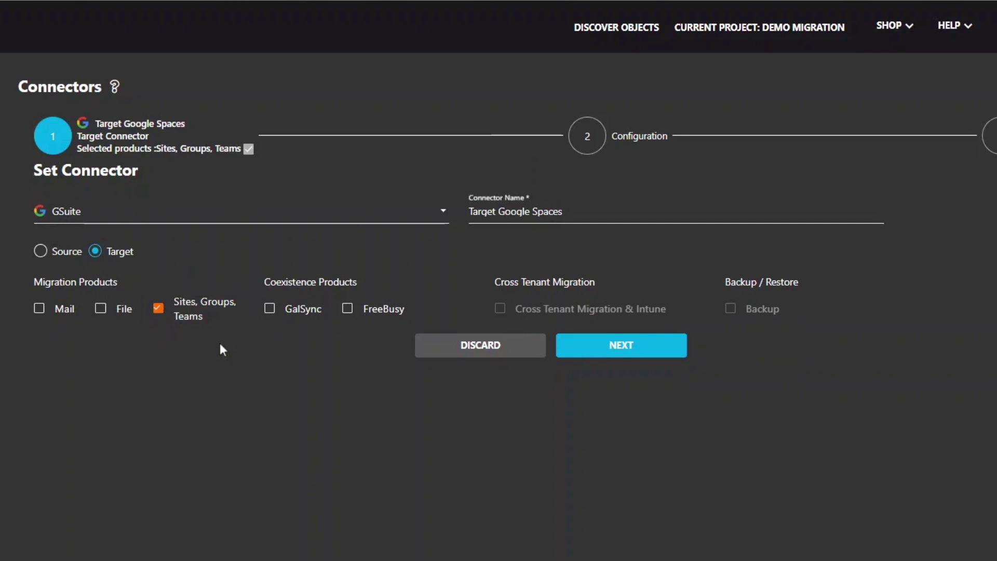
left_click(618, 343)
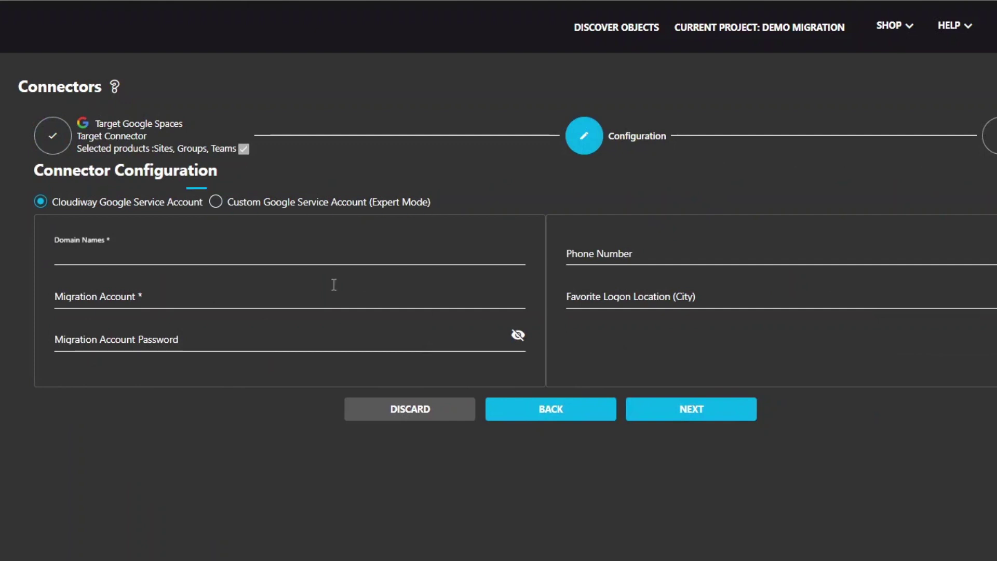
- Enter domain ilinfo.fr, the migration admin account and its password, then complete the connector
left_click(77, 256)
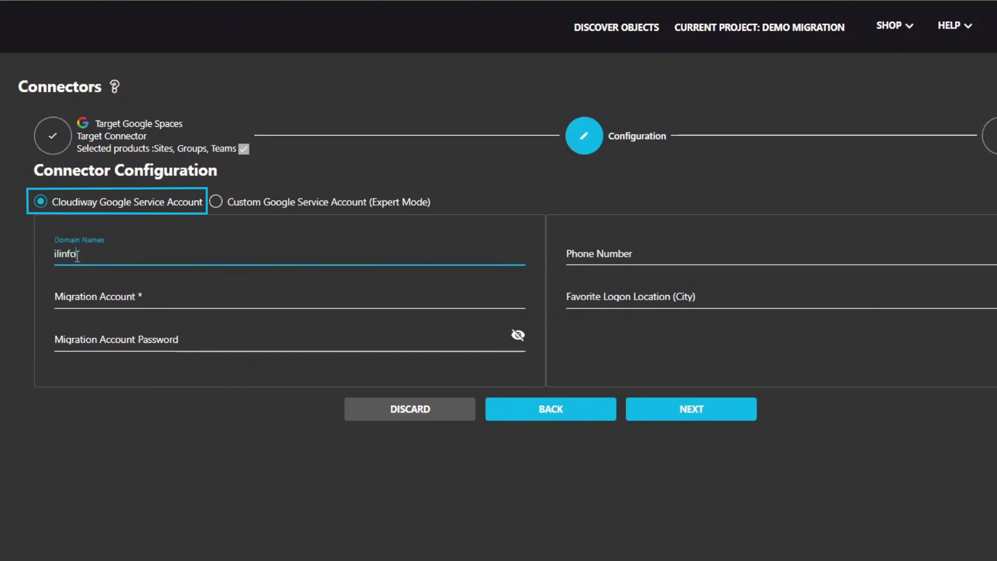
type("ilinfo.fr")
left_click(184, 301)
type("adm@")
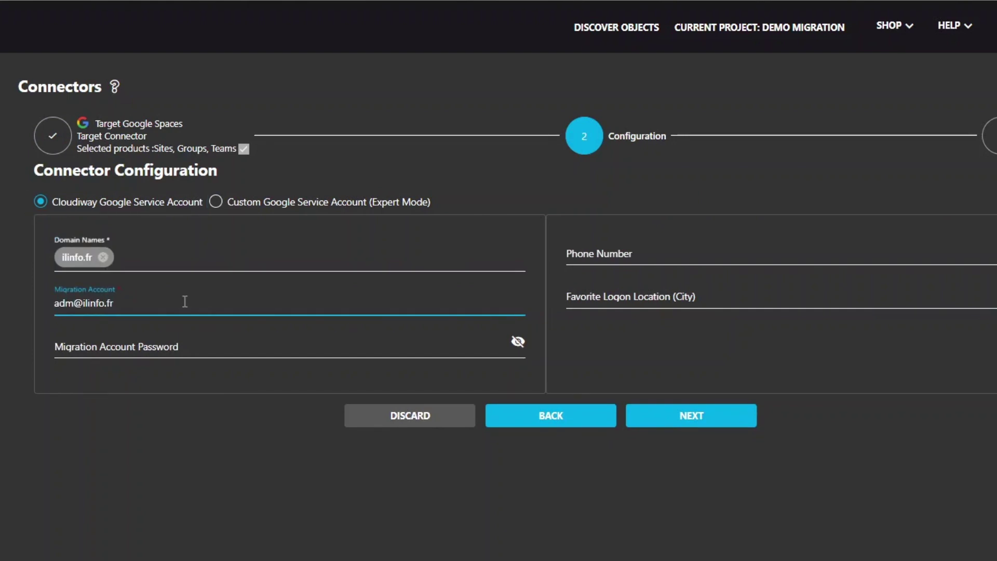
left_click(215, 340)
type("***")
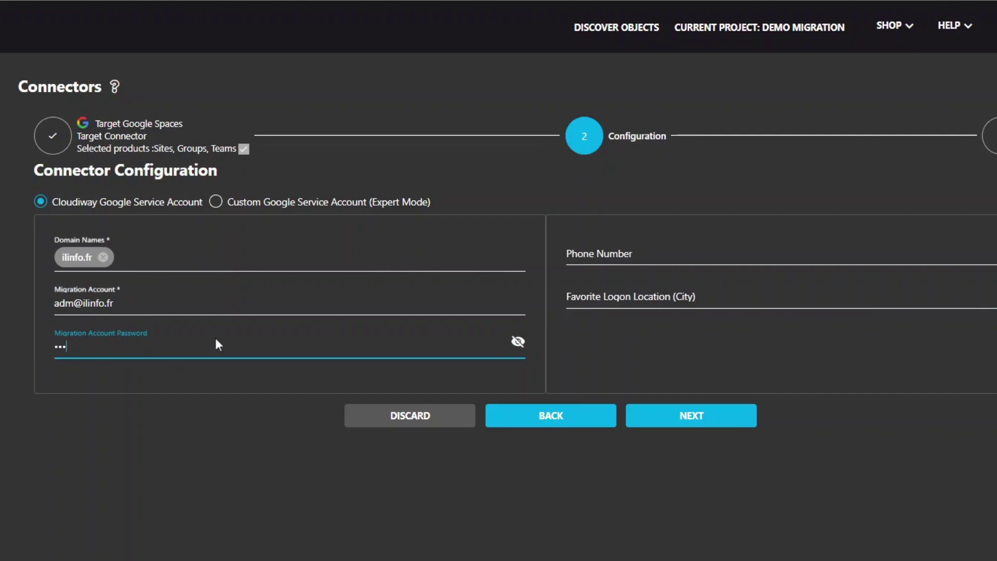
left_click(648, 423)
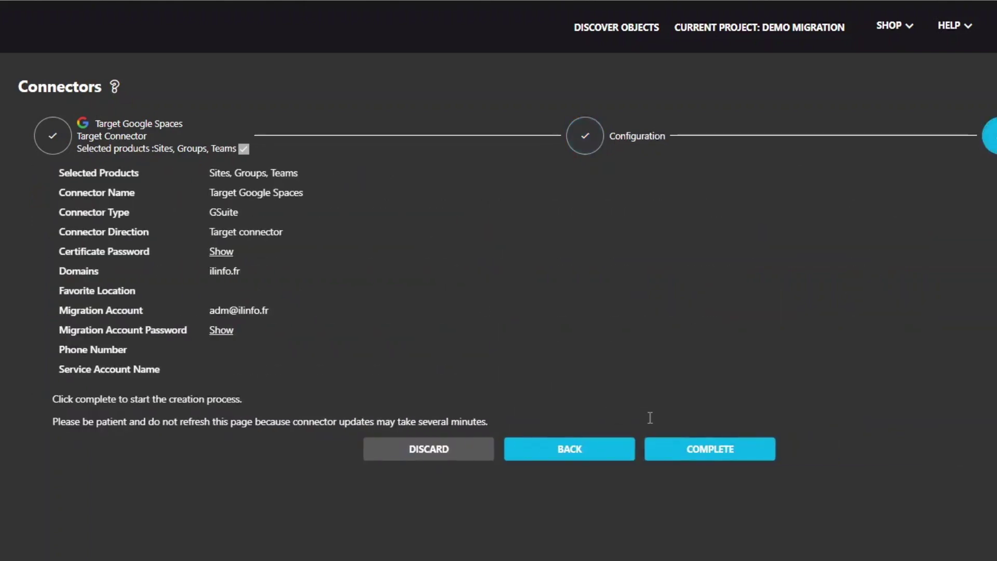
left_click(677, 456)
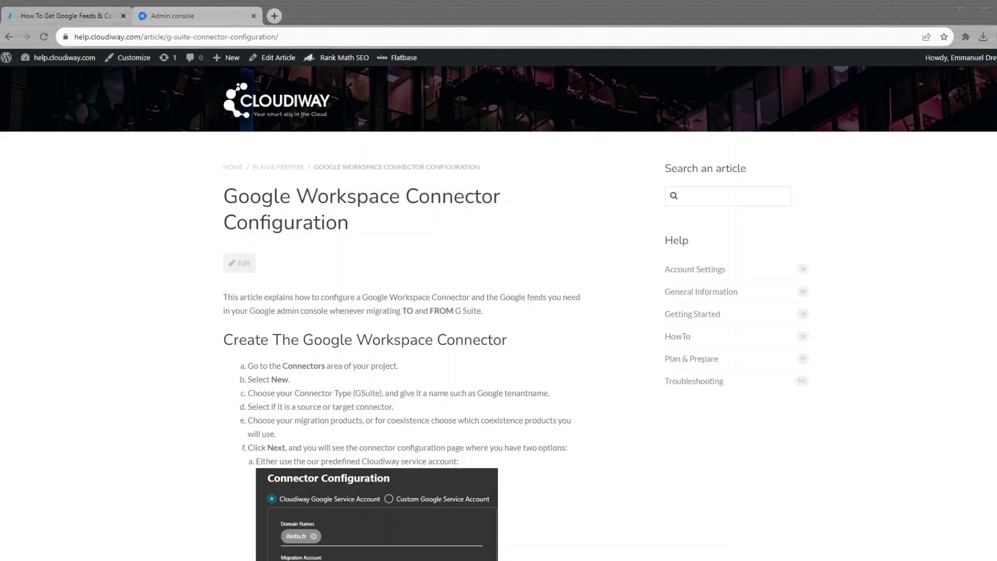
- Read the article's Set The Google Workspace Feeds steps and select the Cloudiway service account client ID
scroll(284, 311, "down", 7)
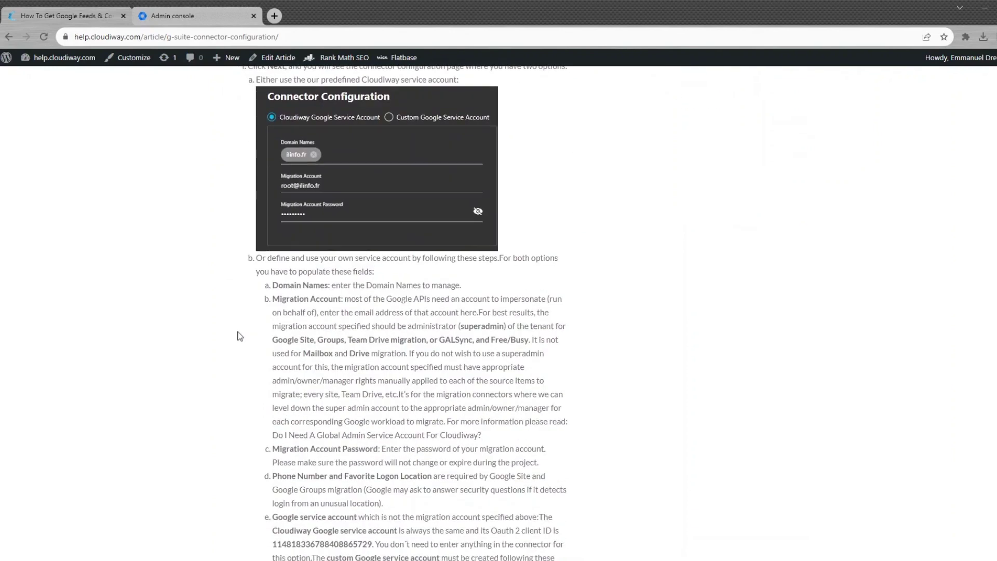
scroll(240, 336, "down", 5)
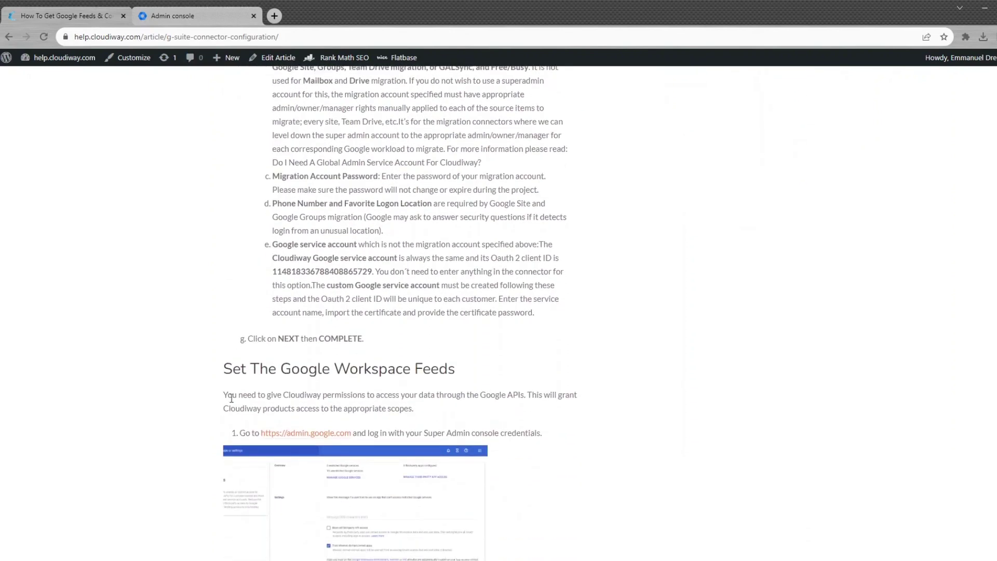
left_click_drag(239, 434, 532, 436)
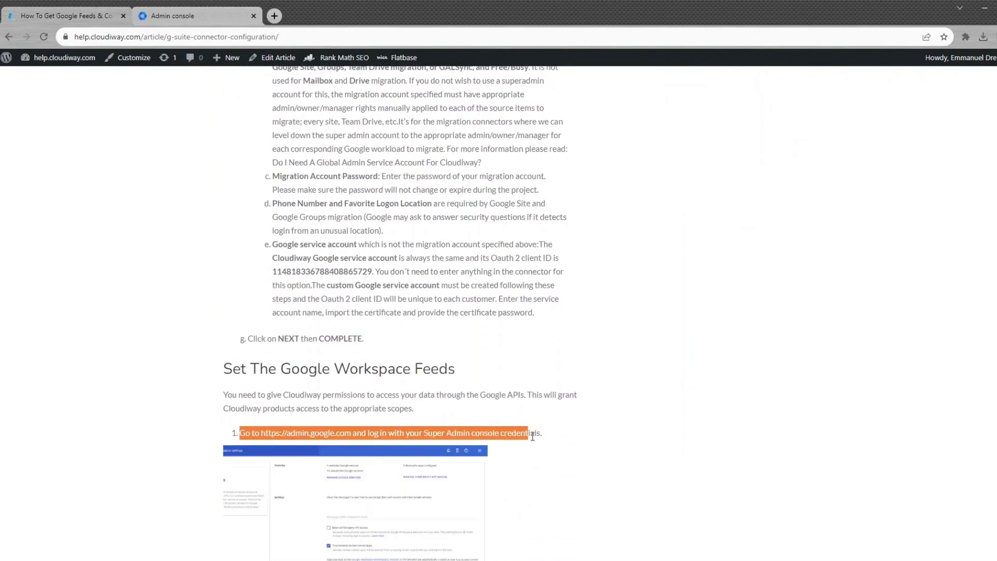
scroll(599, 451, "down", 4)
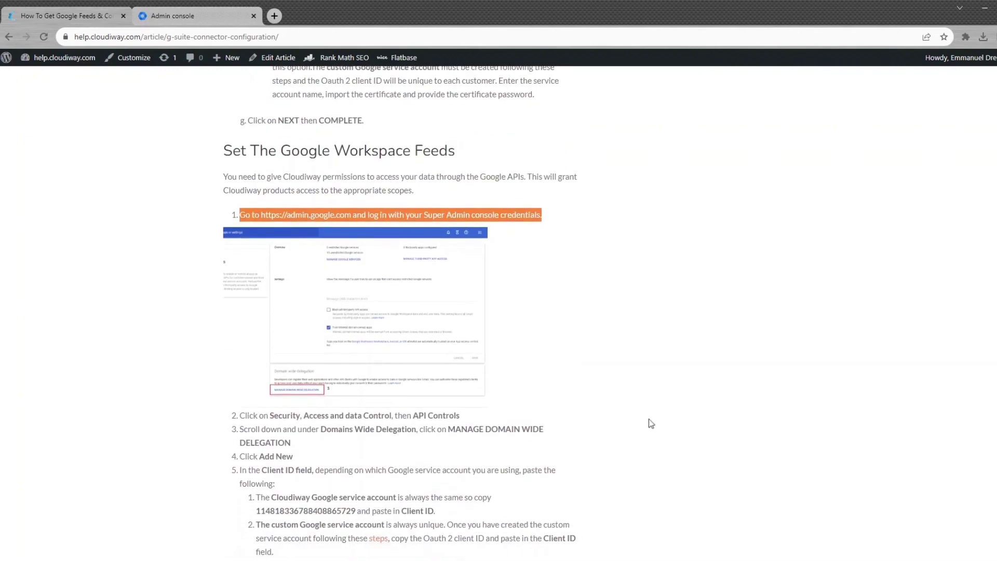
left_click_drag(255, 415, 551, 432)
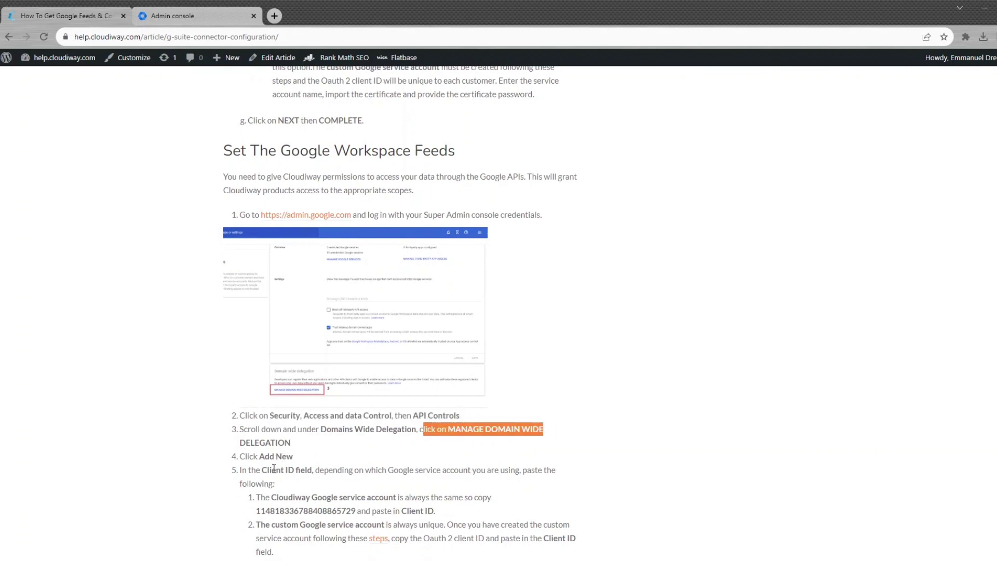
left_click_drag(263, 457, 295, 460)
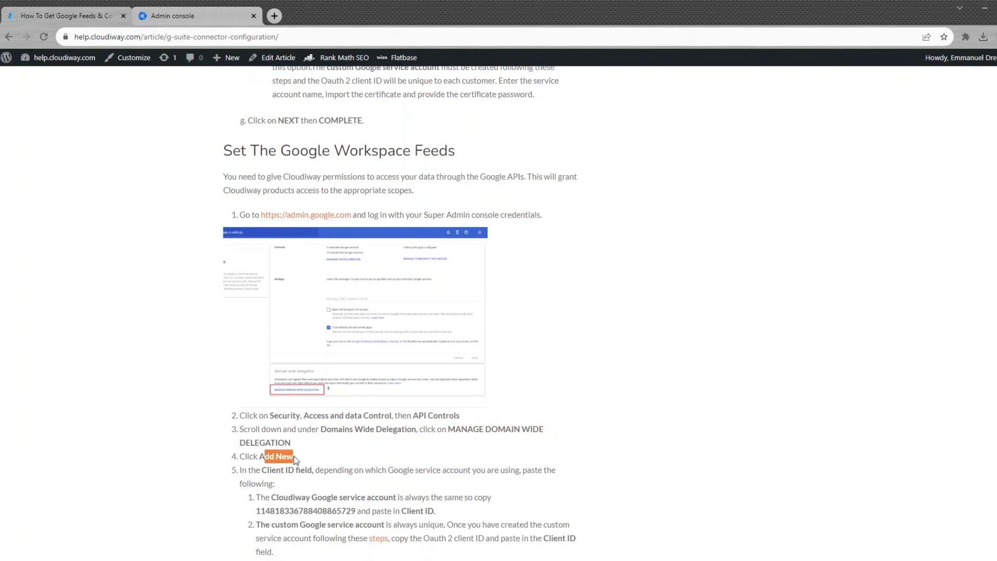
double_click(278, 508)
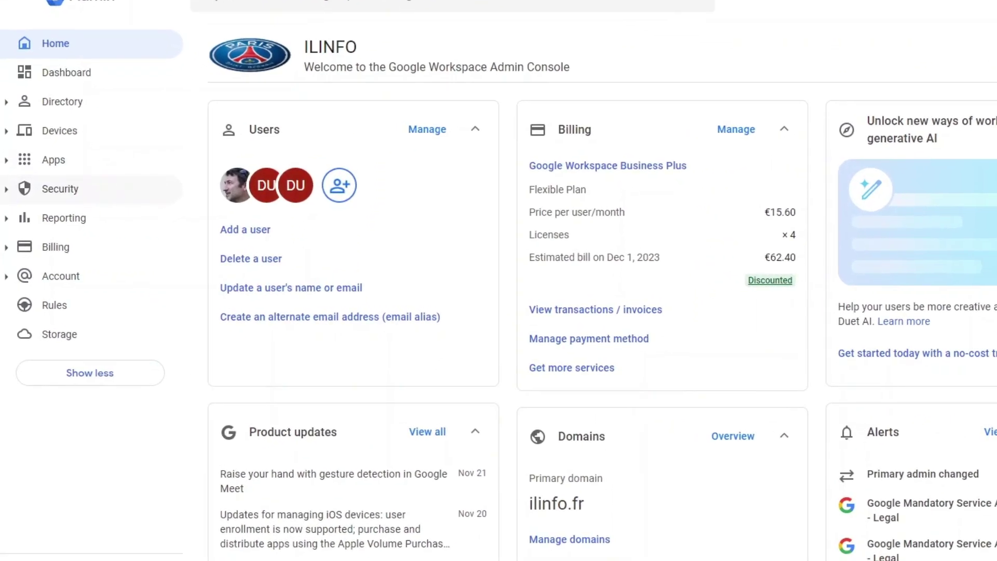
- Under Security > API controls, open Domain Wide Delegation, add a new client, and paste the Cloudiway client ID
left_click(15, 193)
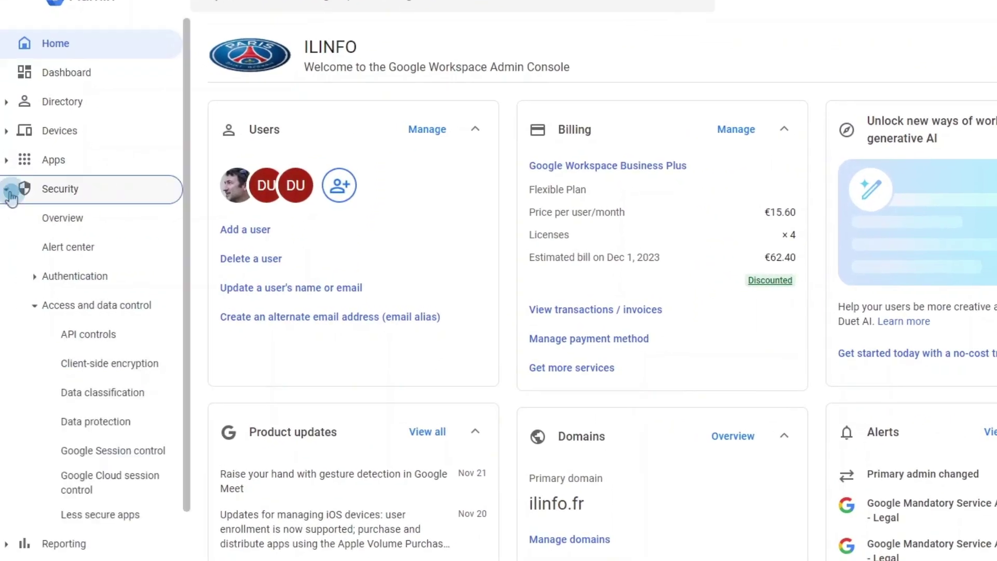
left_click(77, 338)
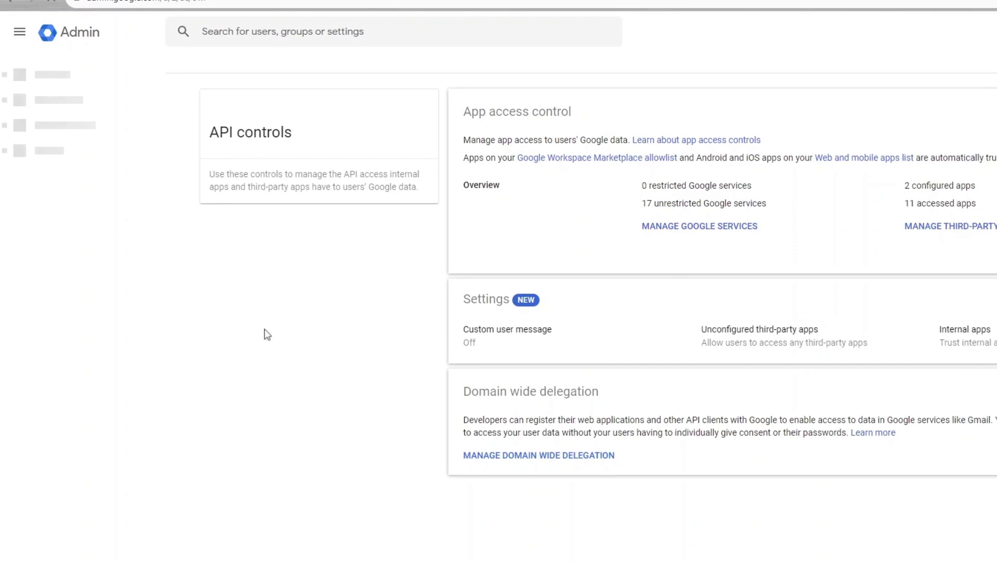
left_click(526, 455)
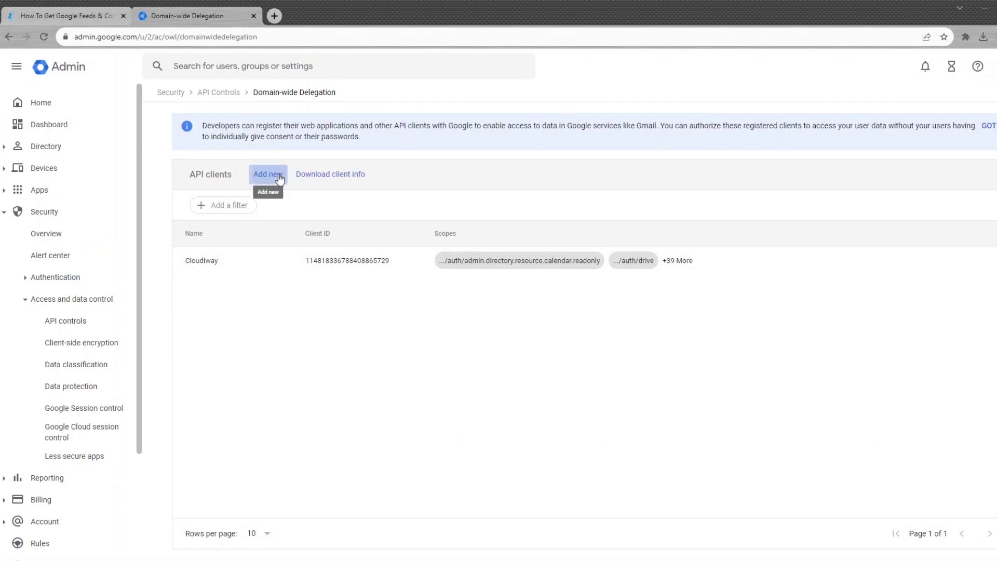
left_click(276, 174)
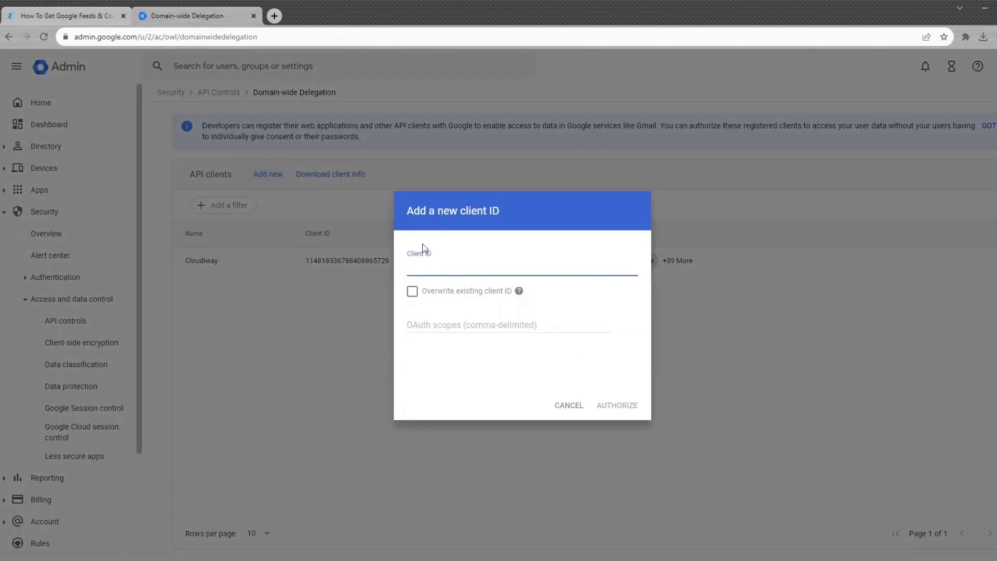
key("ctrl+v")
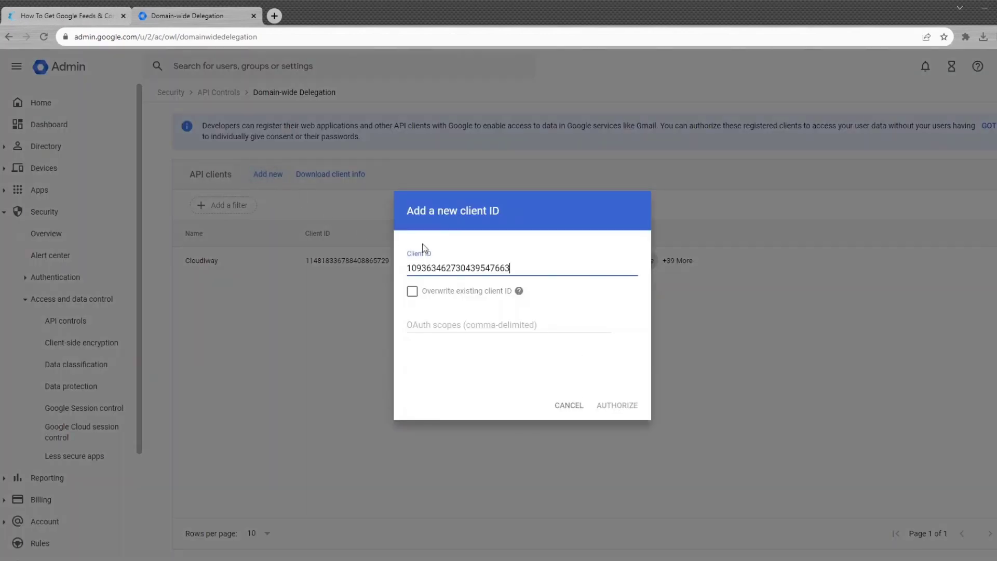
- In the help article, select the seven Migration TO Google Spaces scope URLs
left_click(40, 17)
scroll(143, 245, "down", 12)
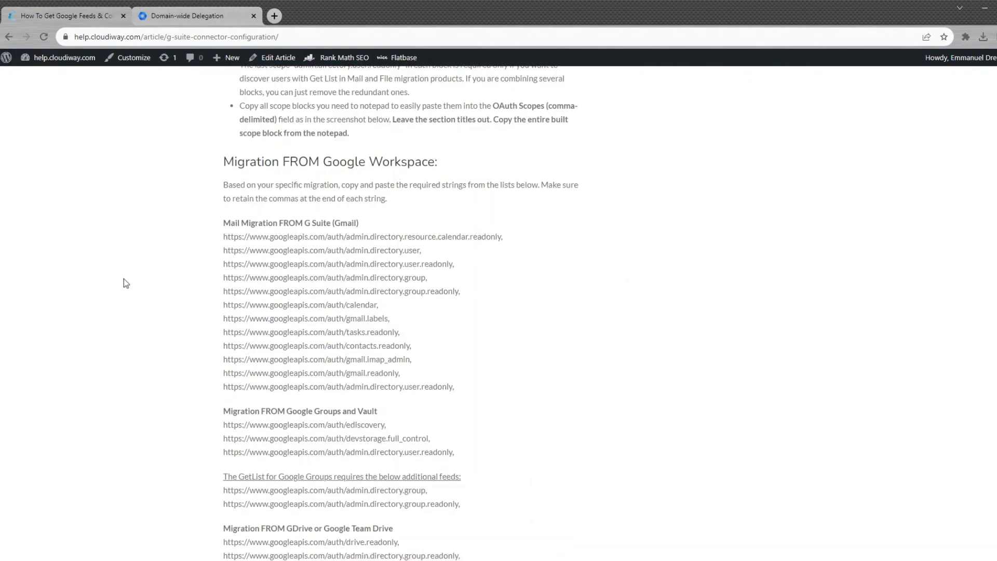
scroll(125, 280, "down", 6)
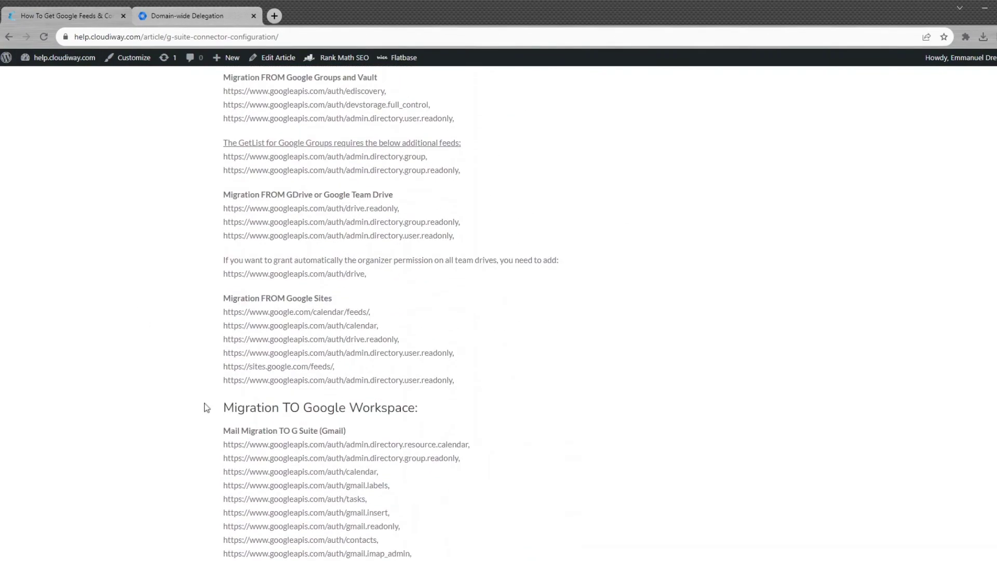
left_click_drag(226, 408, 429, 397)
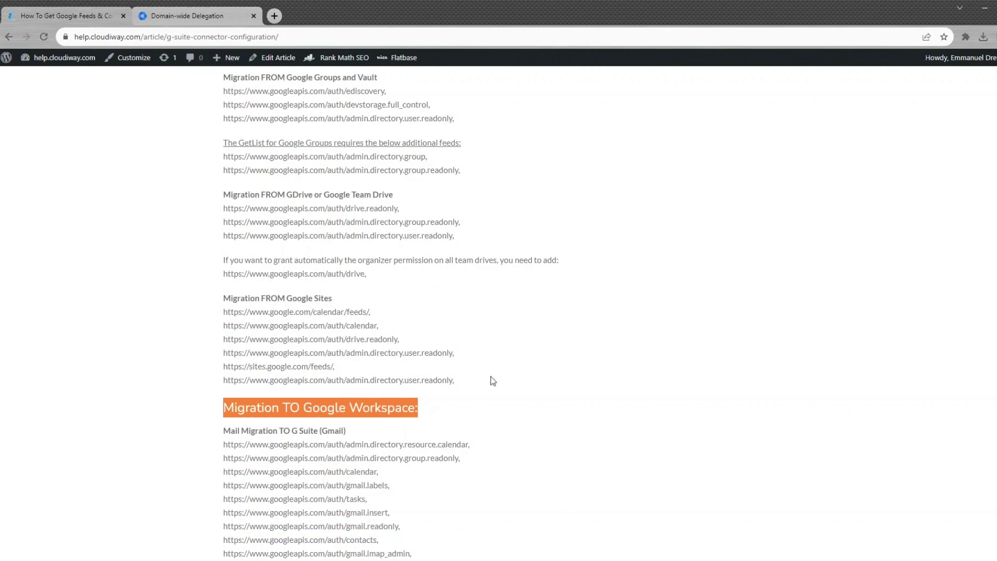
scroll(499, 384, "down", 3)
scroll(506, 383, "down", 2)
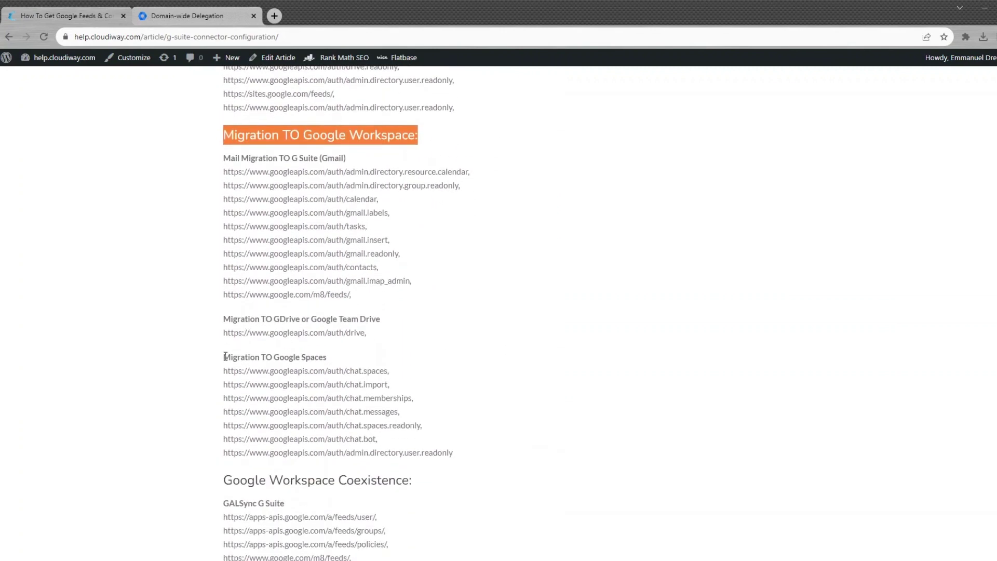
left_click_drag(225, 356, 351, 356)
scroll(438, 332, "down", 2)
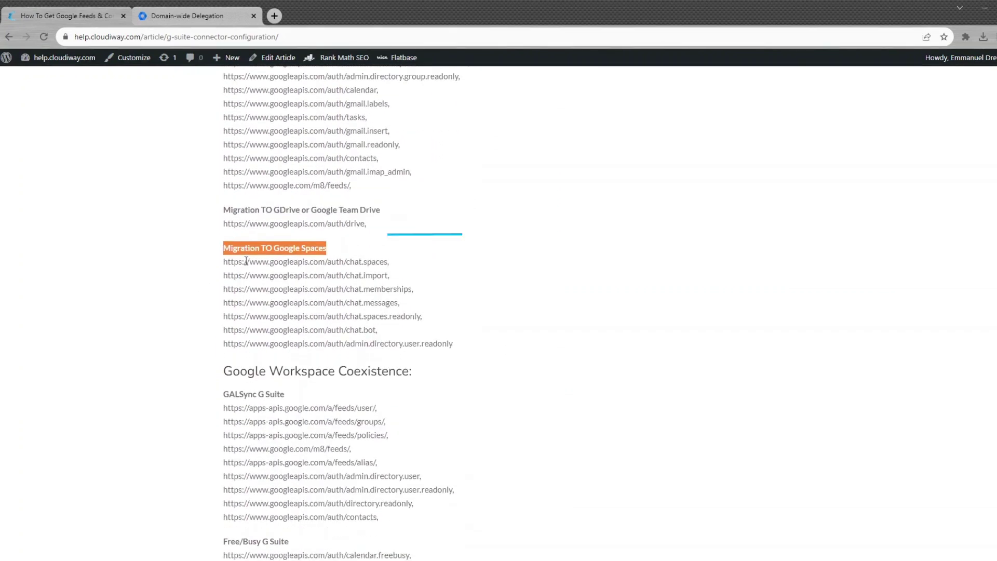
left_click_drag(224, 261, 460, 347)
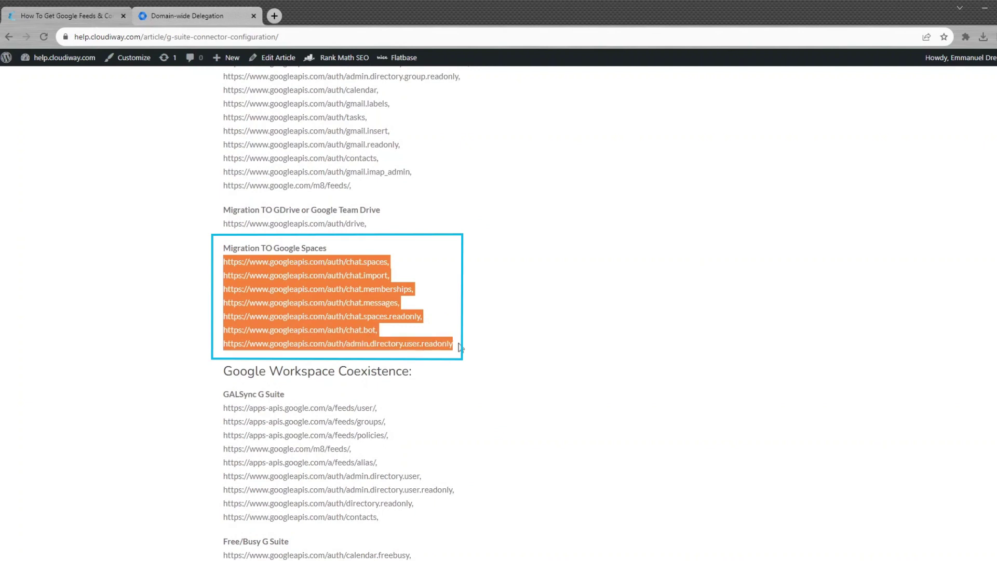
- Paste the Google Spaces scopes into the new client's OAuth scopes field and authorize it
left_click(167, 10)
left_click(433, 324)
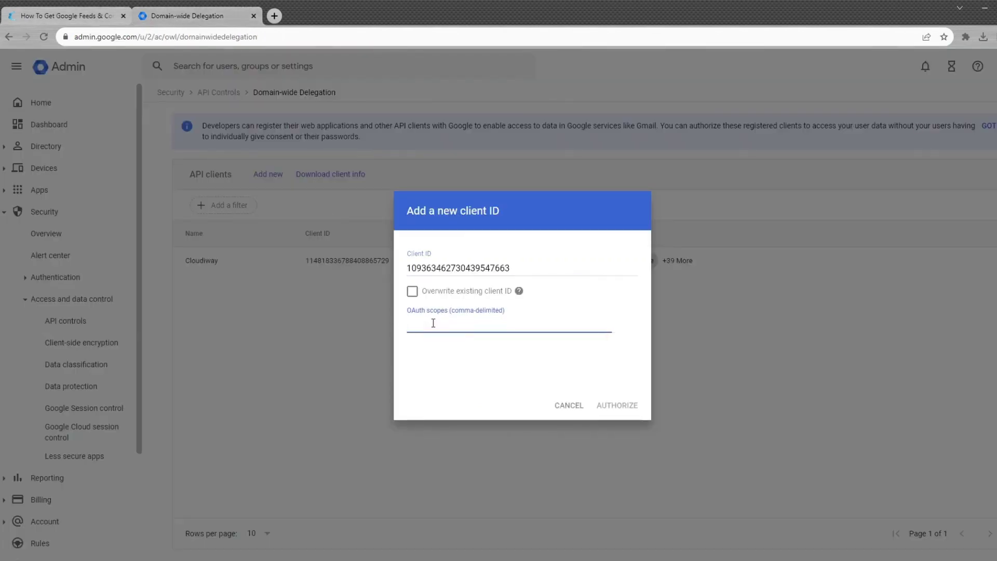
type("https://www.googleapis.com/auth/admin.directory.user.readonly")
left_click(618, 407)
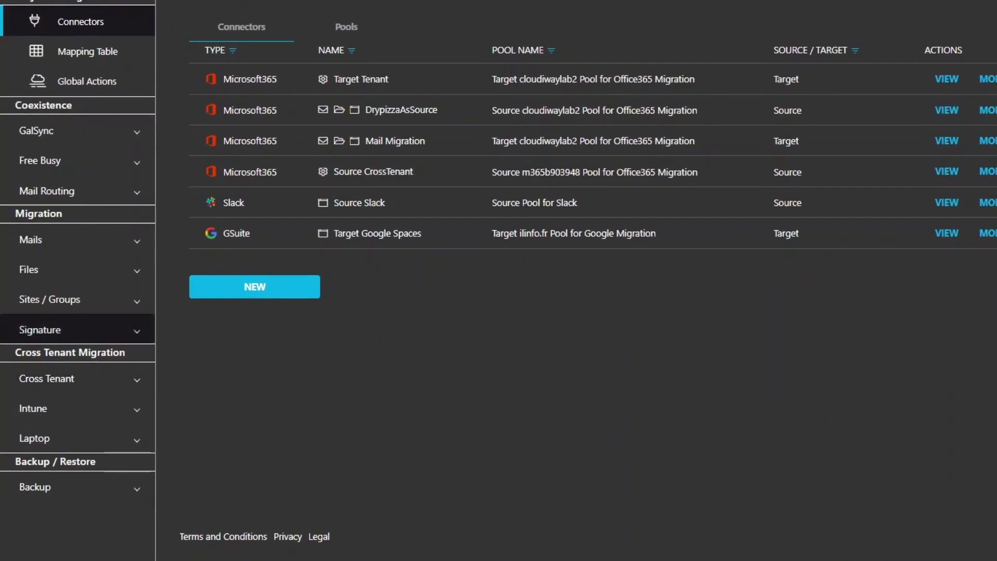
- Open the Sites / Groups Group List, then start and cancel a Get Groups request
left_click(88, 301)
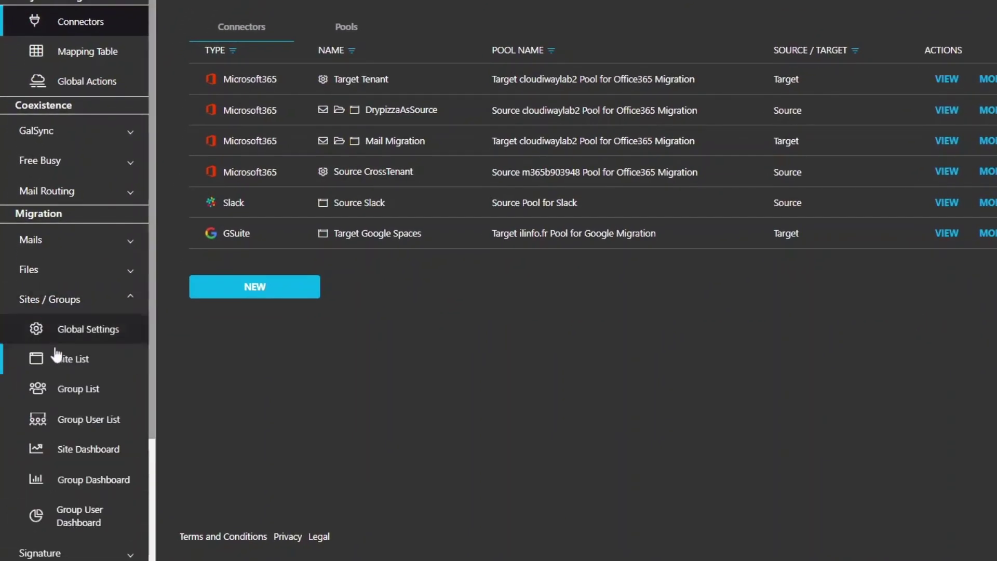
left_click(64, 390)
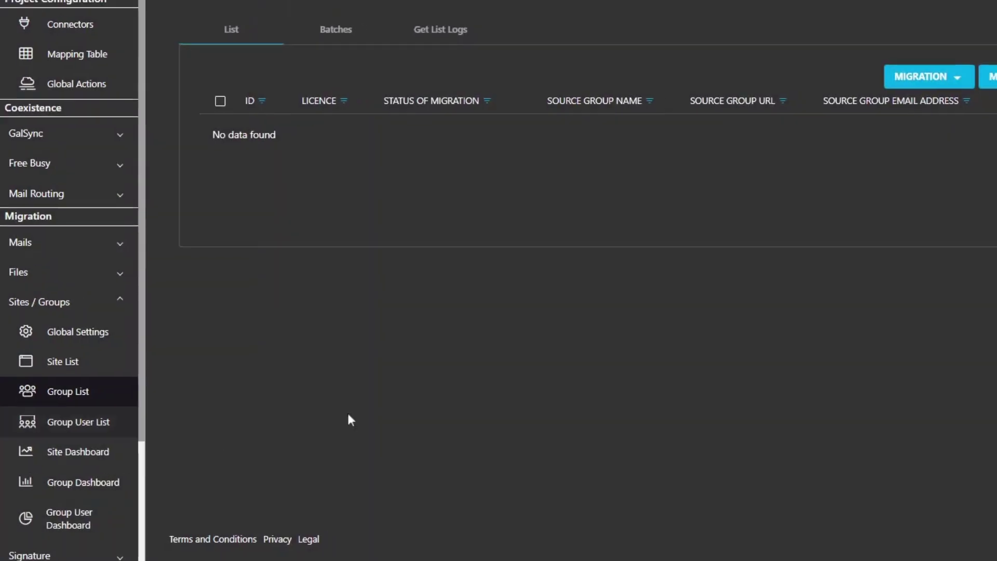
left_click(909, 81)
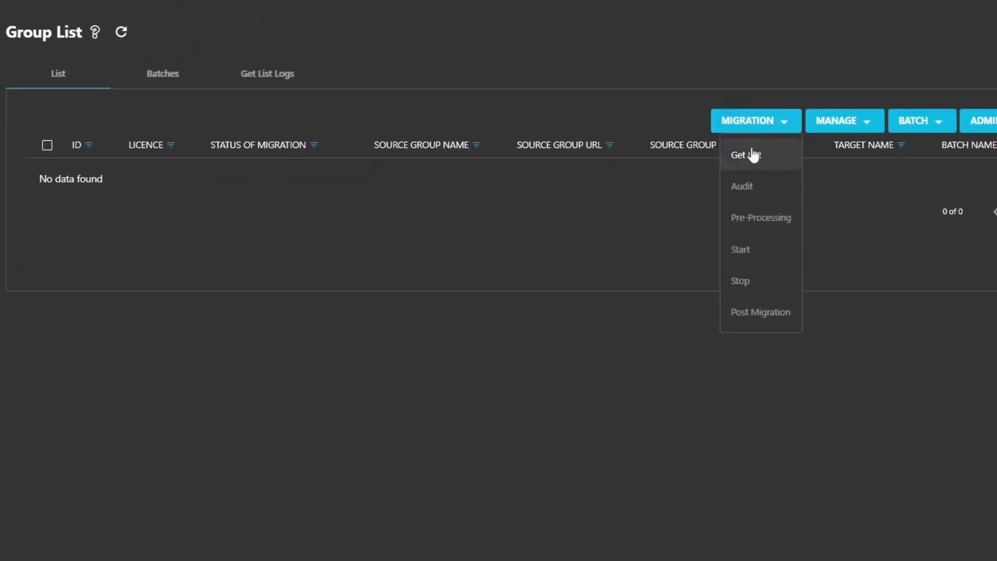
left_click(752, 154)
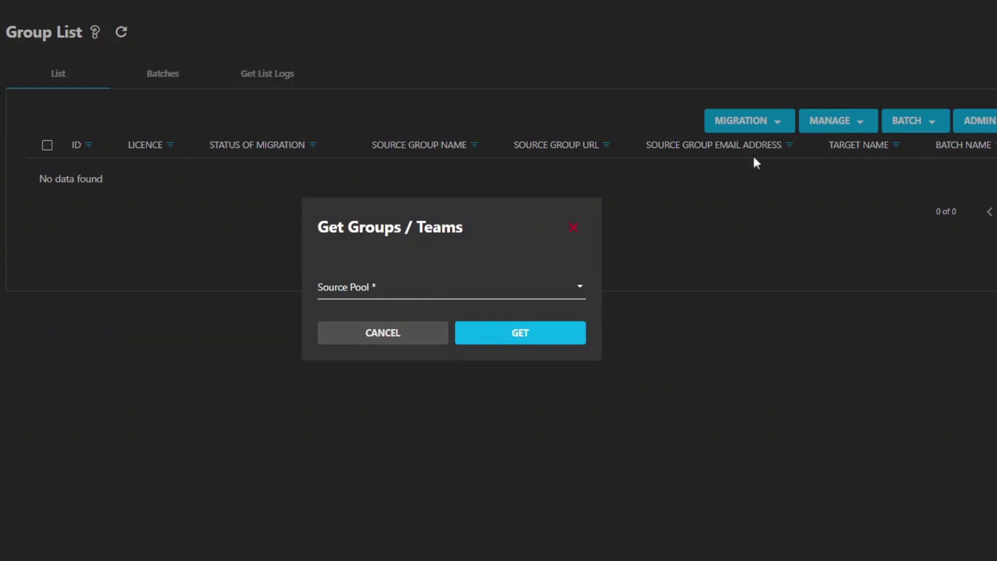
left_click(425, 288)
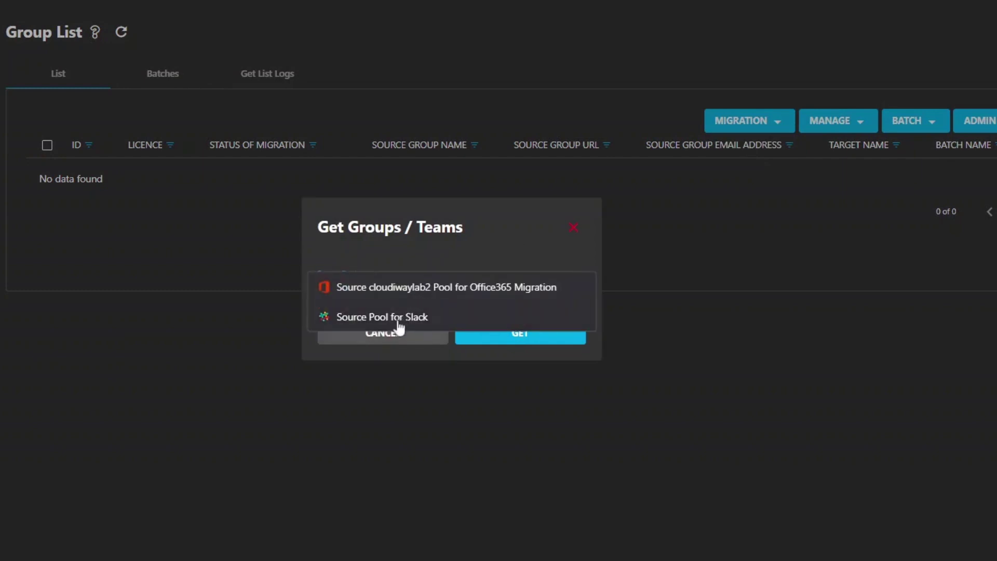
left_click(389, 382)
left_click(383, 338)
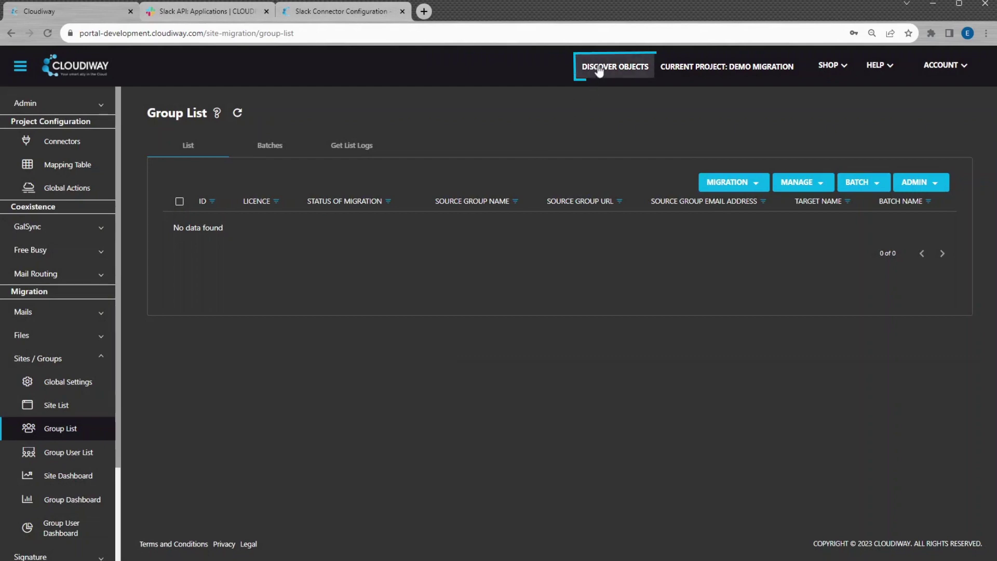
- Discover Groups / Teams from the Source Pool for Slack, then return to the Group List
left_click(597, 66)
scroll(730, 370, "down", 2)
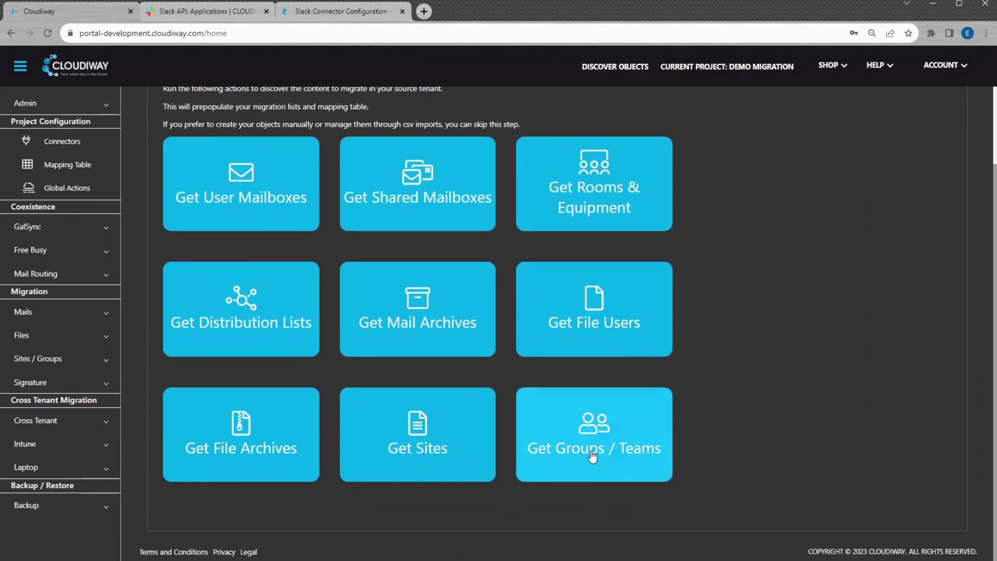
left_click(584, 445)
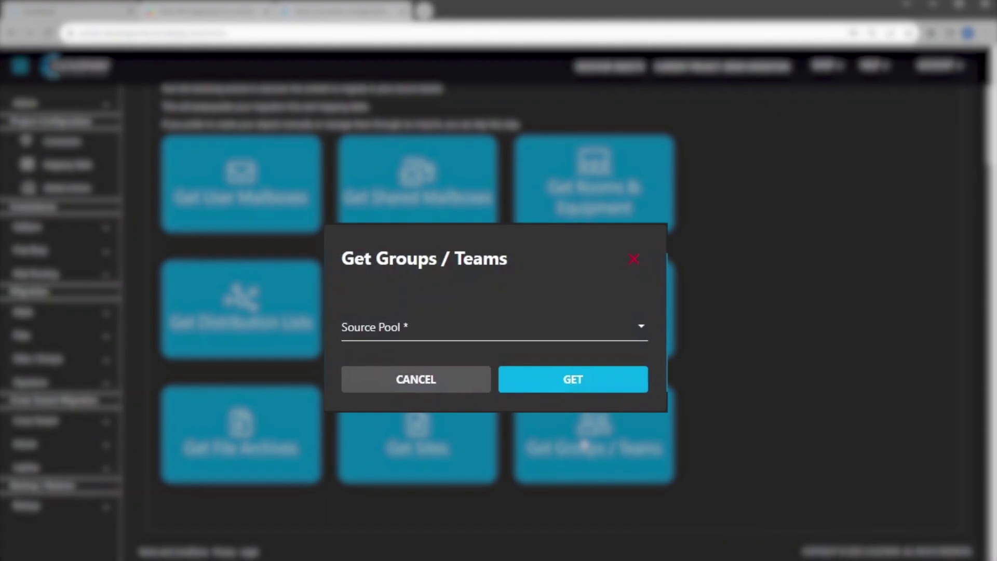
left_click(391, 327)
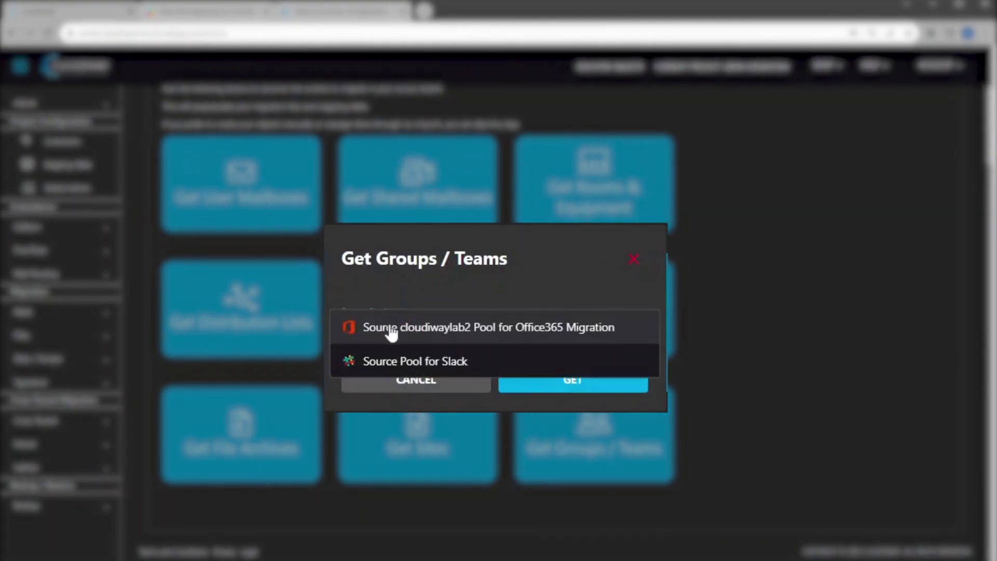
left_click(399, 361)
left_click(545, 382)
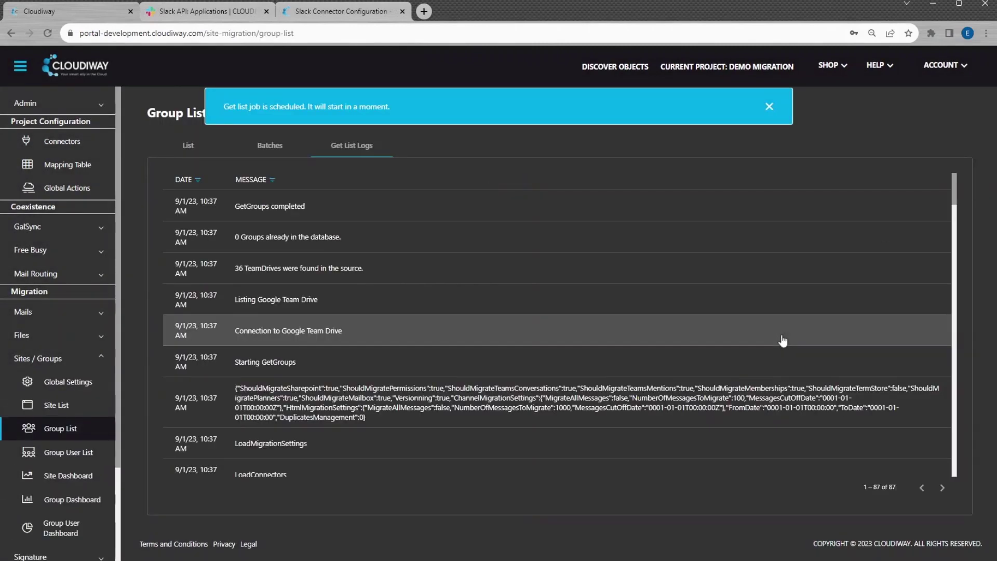
left_click(770, 107)
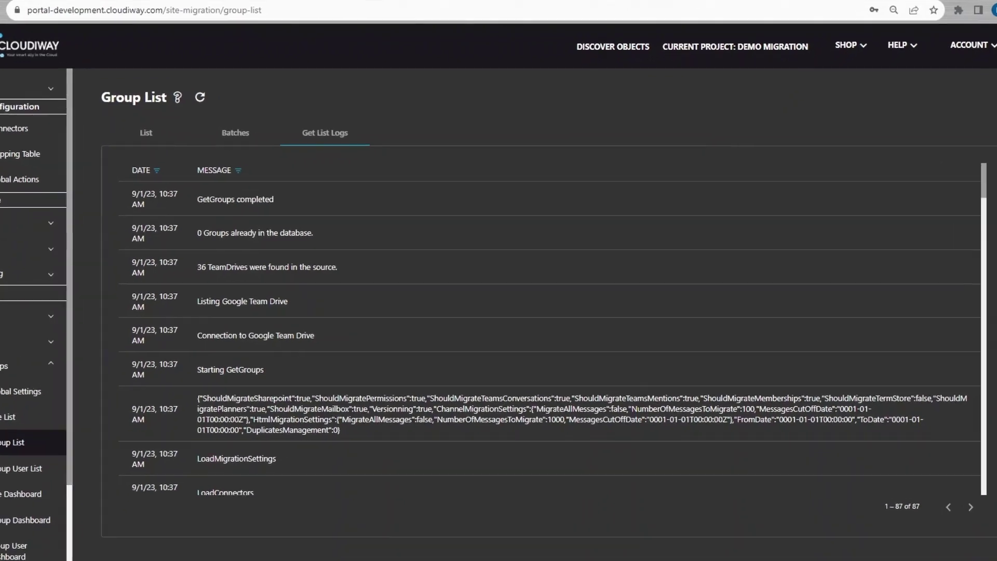
left_click(145, 138)
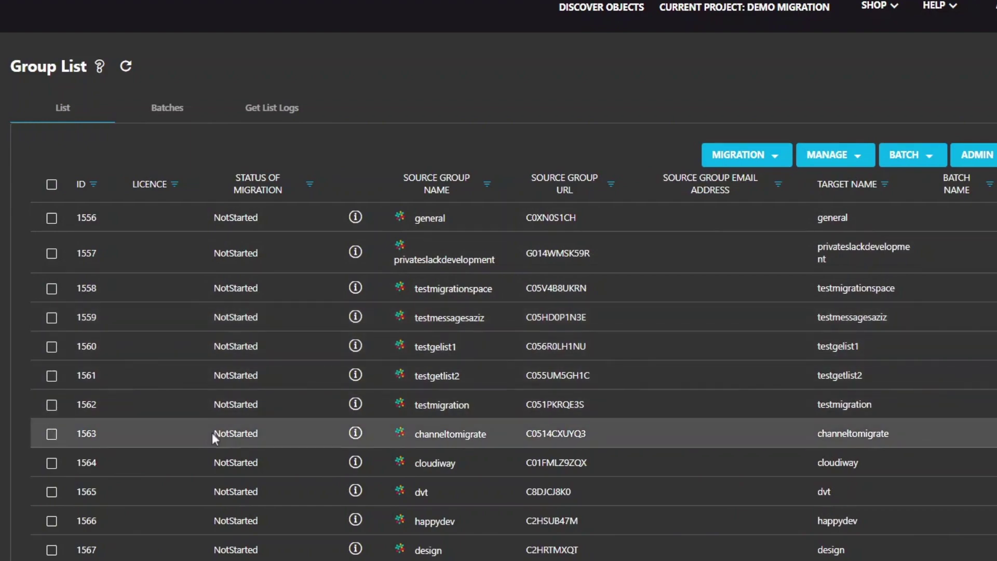
- Target channeltomigrate to the 'Target ilinfo.fr Pool for Google Migration' pool as Google Spaces
left_click(212, 433)
left_click(535, 172)
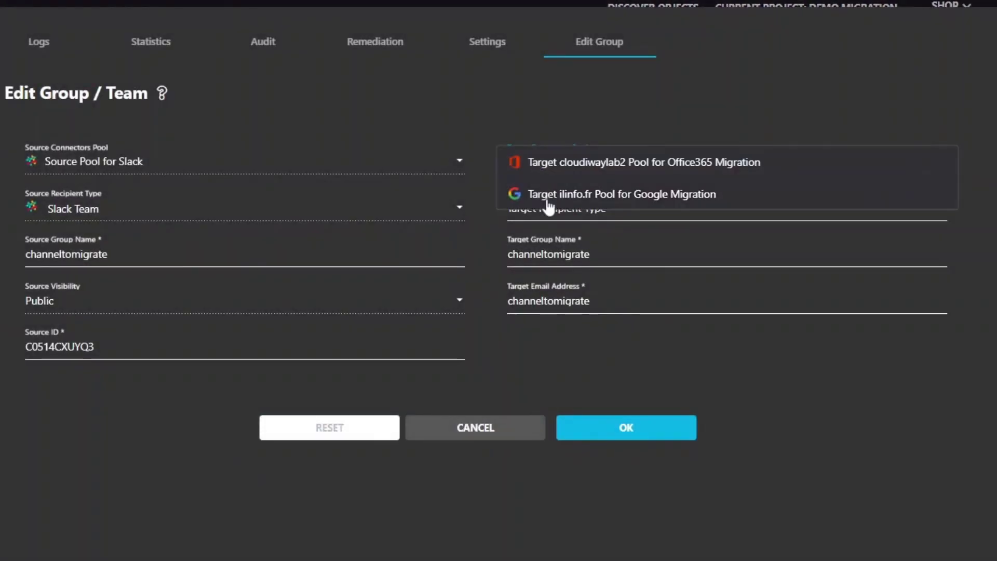
left_click(549, 195)
left_click(559, 217)
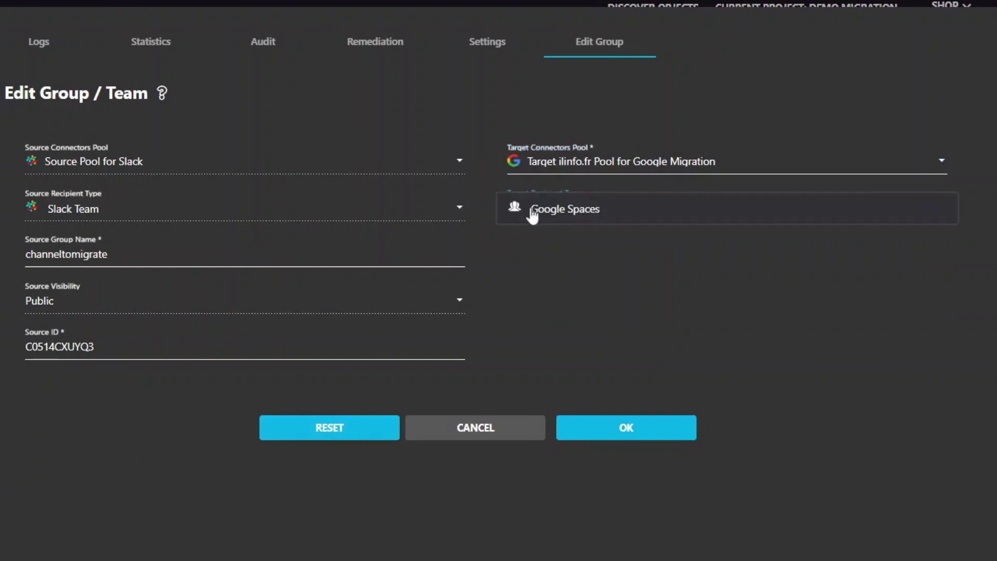
left_click(534, 214)
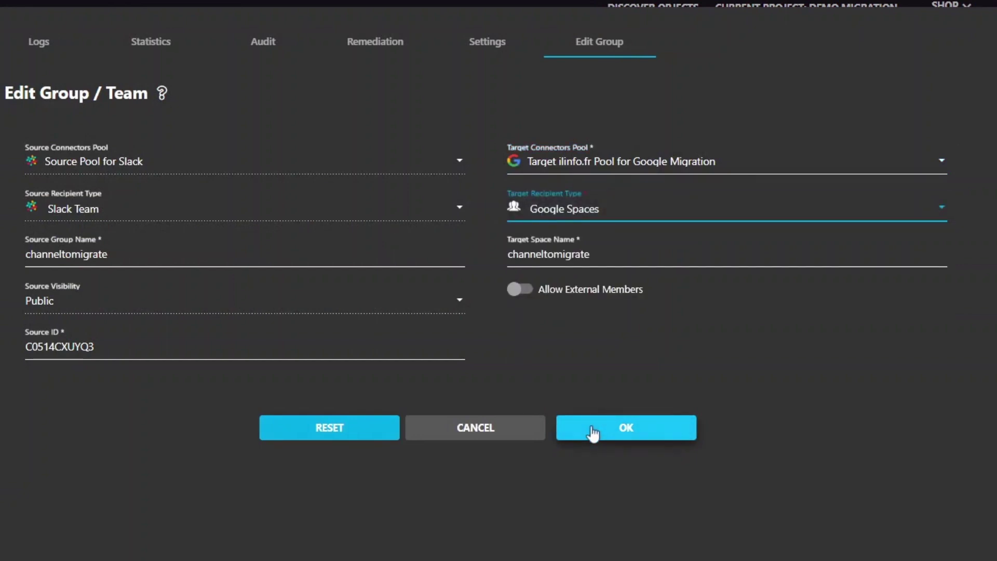
left_click(592, 431)
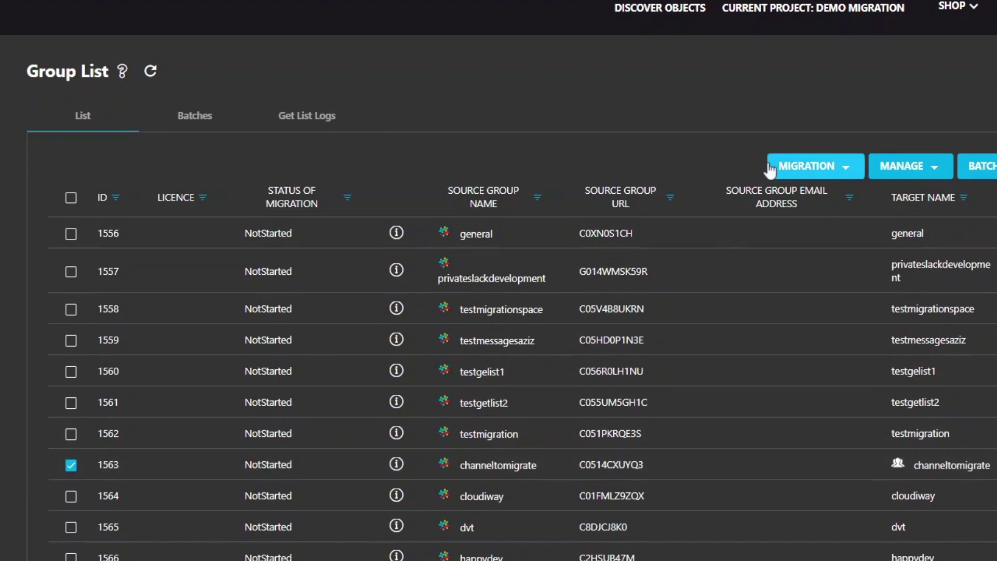
- Run Pre-Processing on channeltomigrate, then start and confirm its migration
left_click(771, 167)
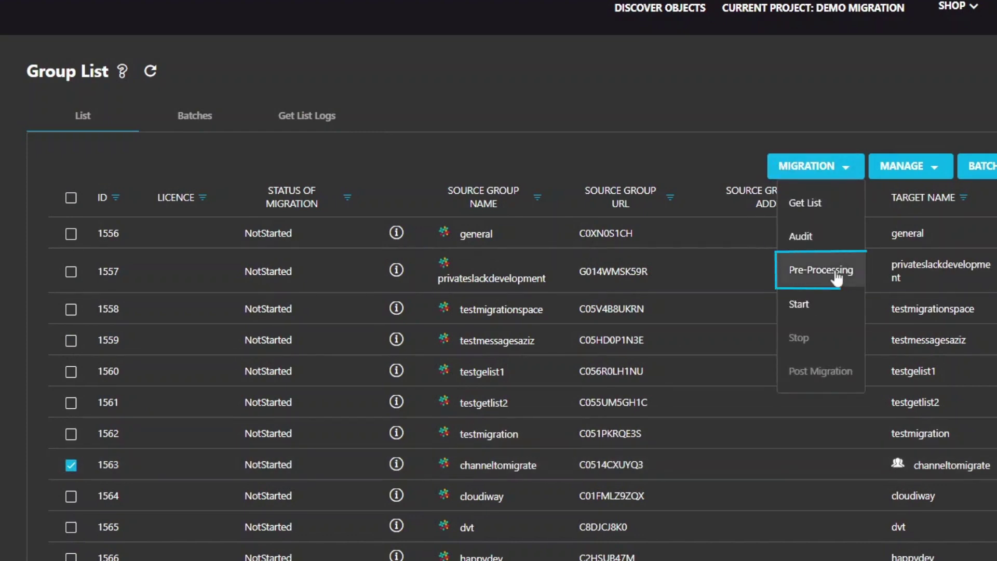
left_click(838, 278)
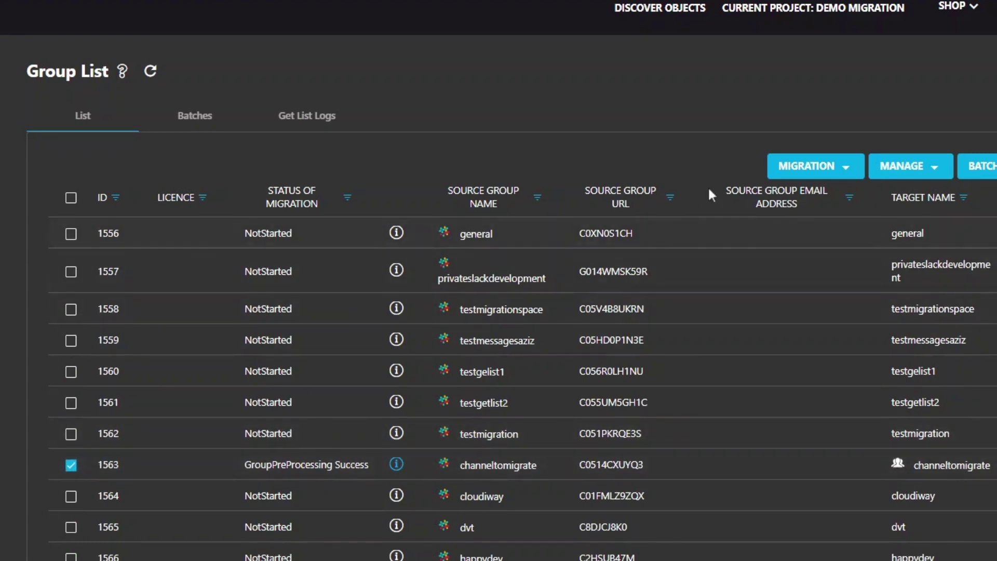
left_click(818, 165)
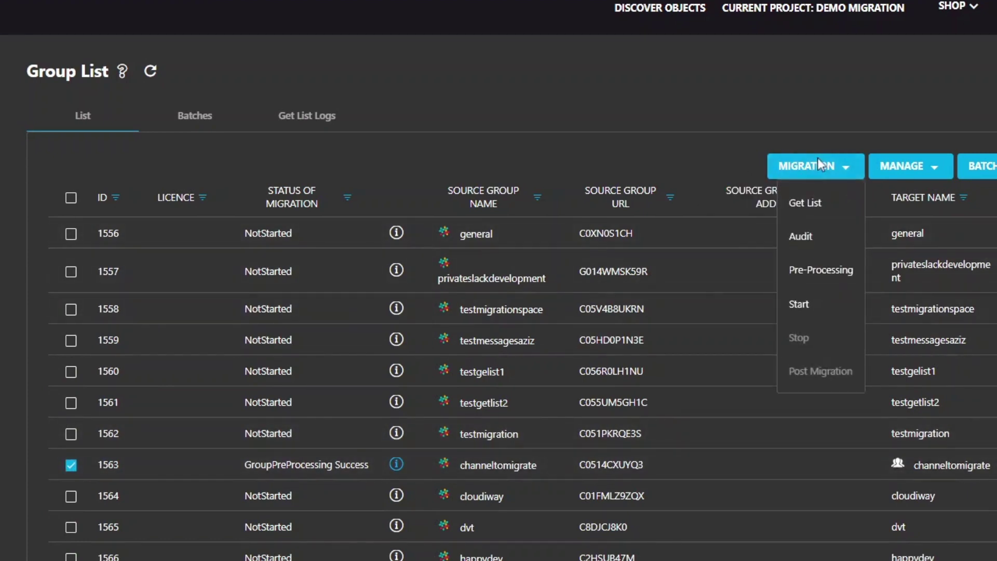
left_click(807, 302)
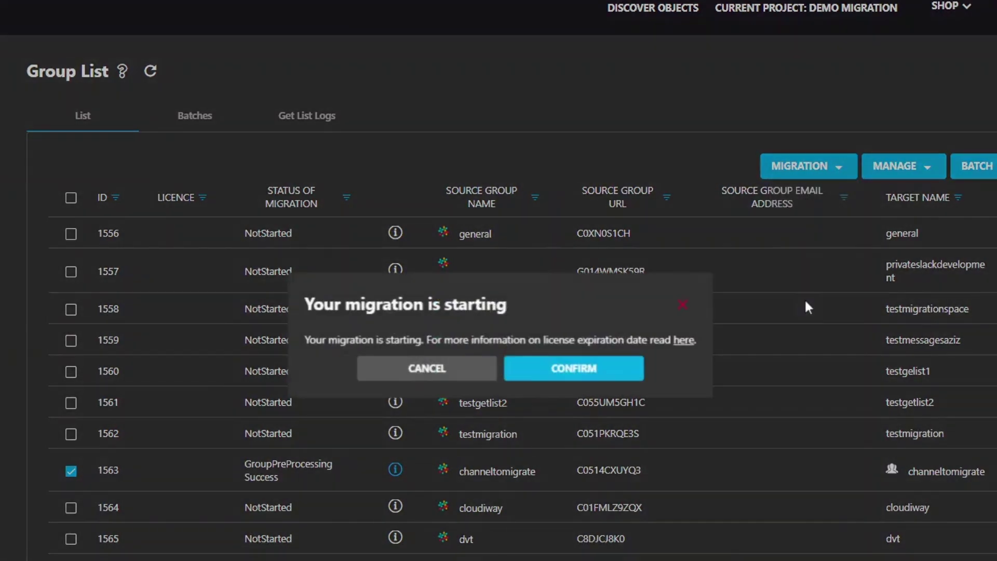
left_click(520, 369)
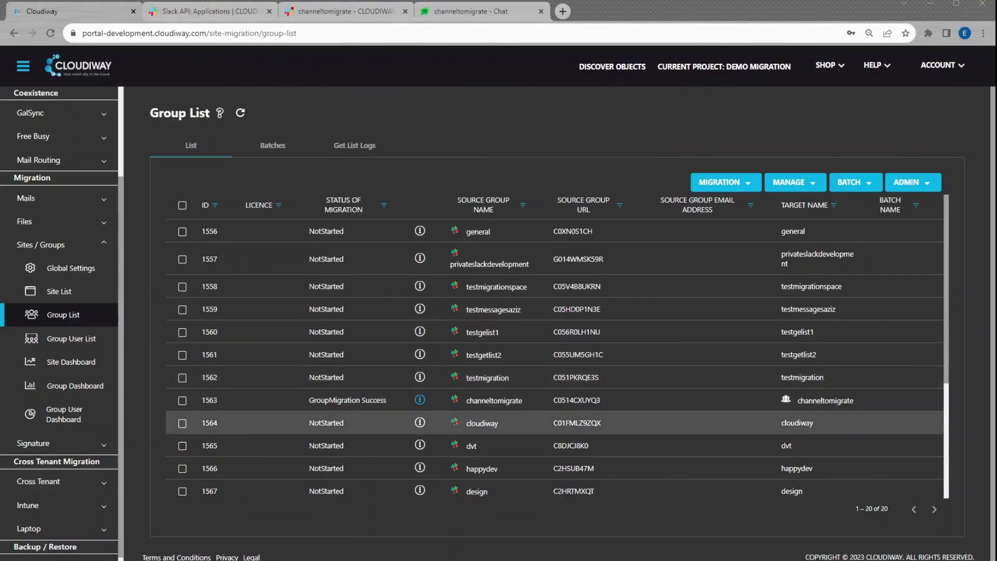
- Check channeltomigrate's migration statistics in its group details
left_click(236, 400)
left_click(240, 92)
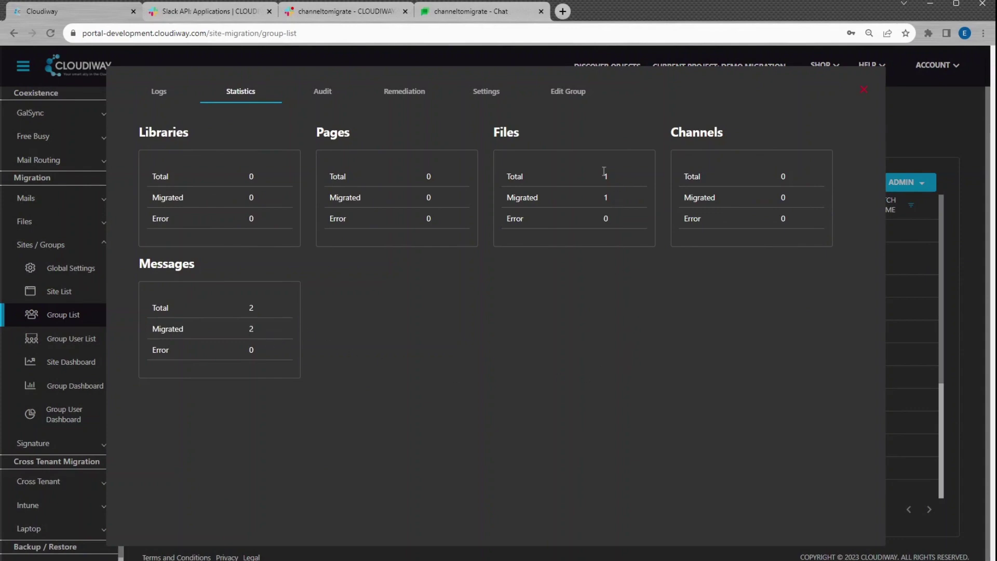
left_click(863, 92)
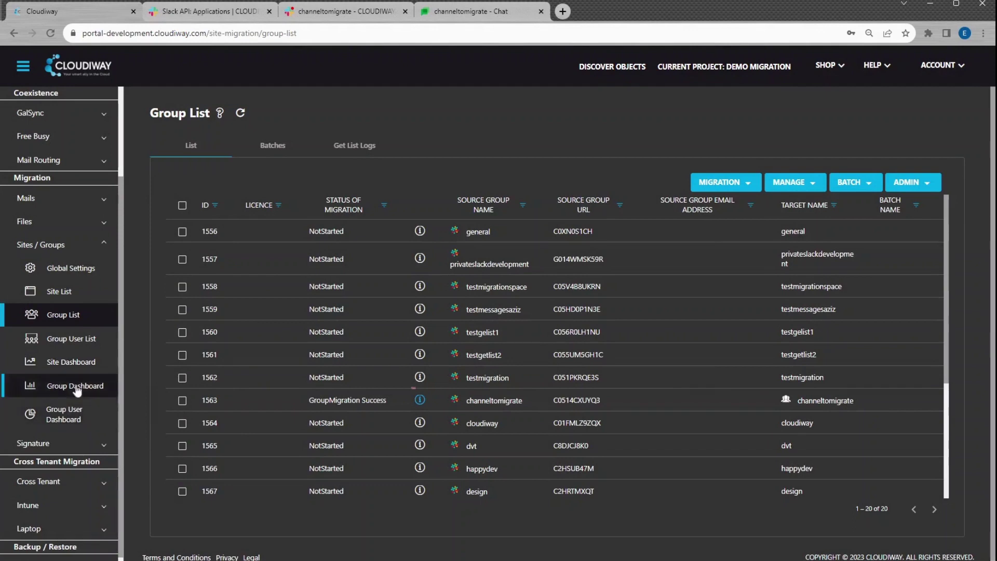
- Show the Group Dashboard Details table with 1 file, 2 messages and zero errors
left_click(76, 389)
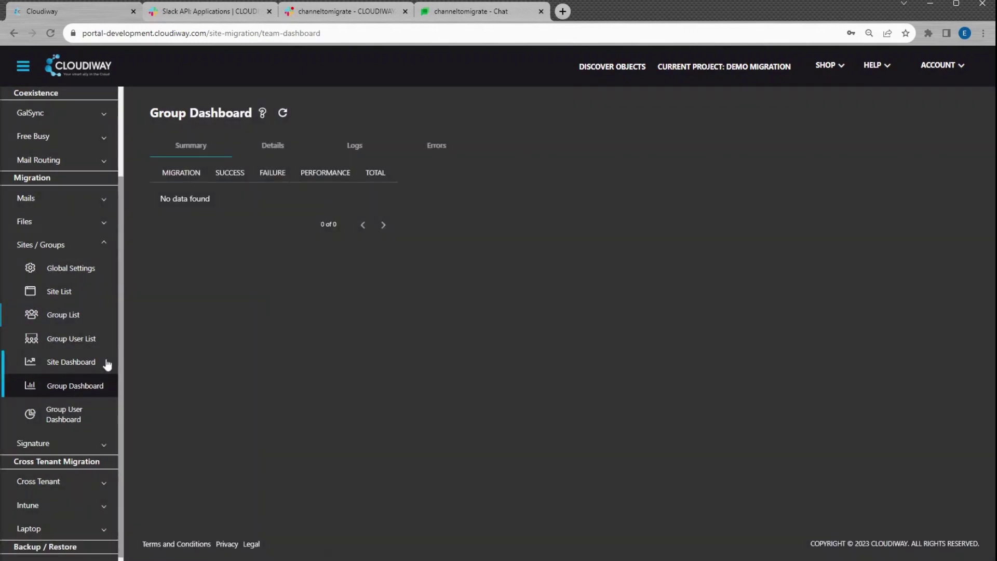
left_click(268, 147)
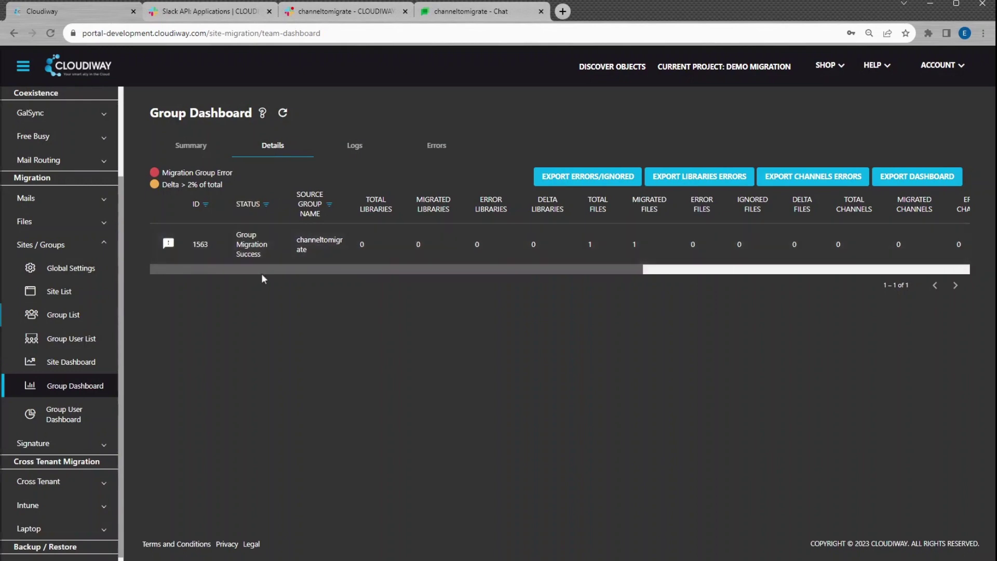
left_click_drag(569, 269, 775, 257)
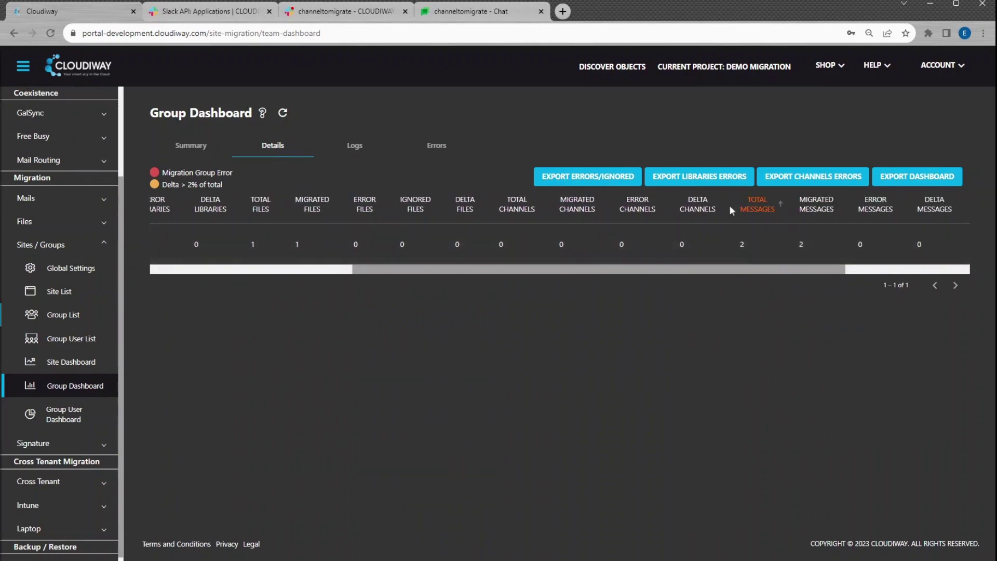